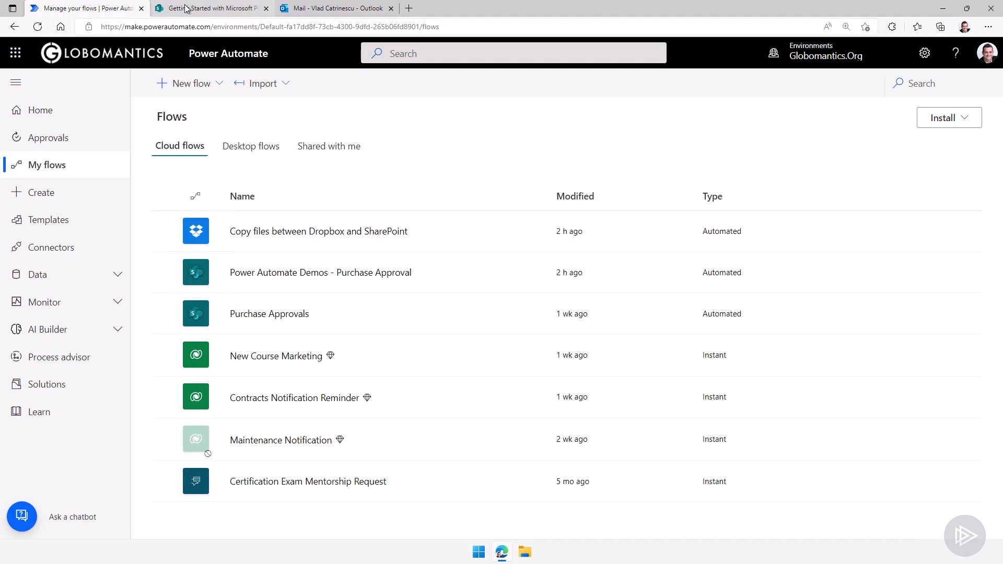
Switch to the SharePoint site and examine the Work progress tracker list's columns, from work item through to assignee and notes.
left_click(186, 7)
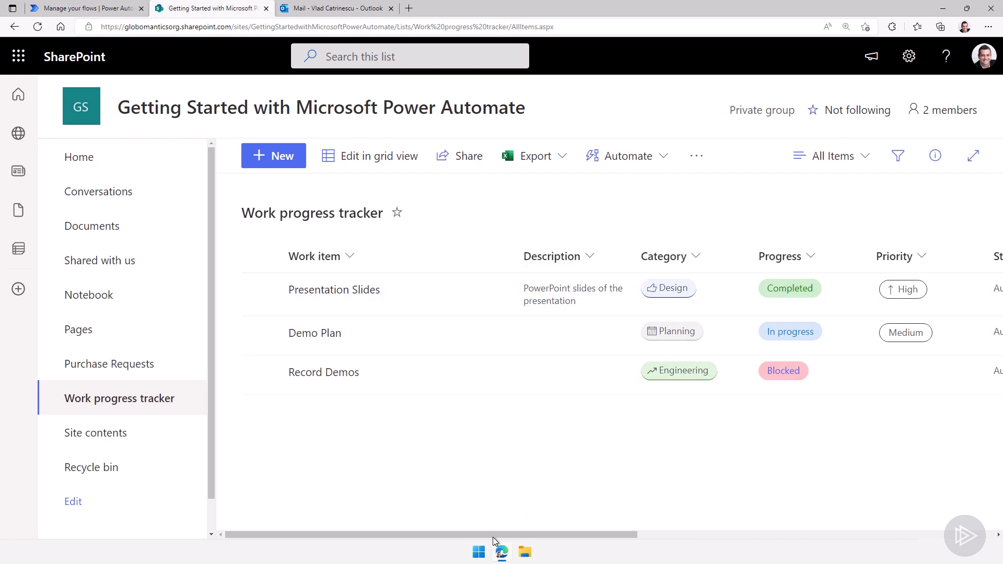
left_click_drag(496, 536, 616, 535)
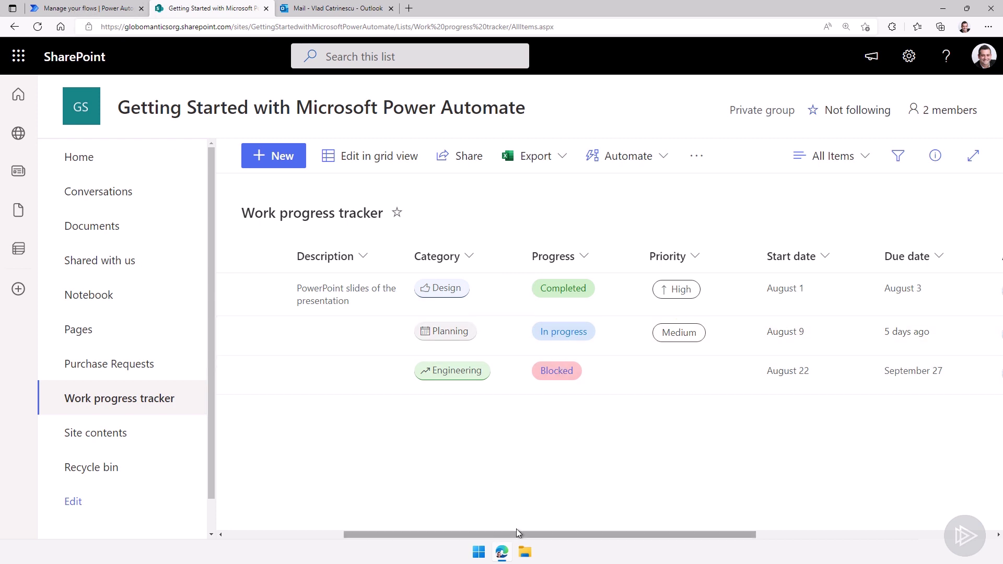
left_click_drag(494, 532, 651, 527)
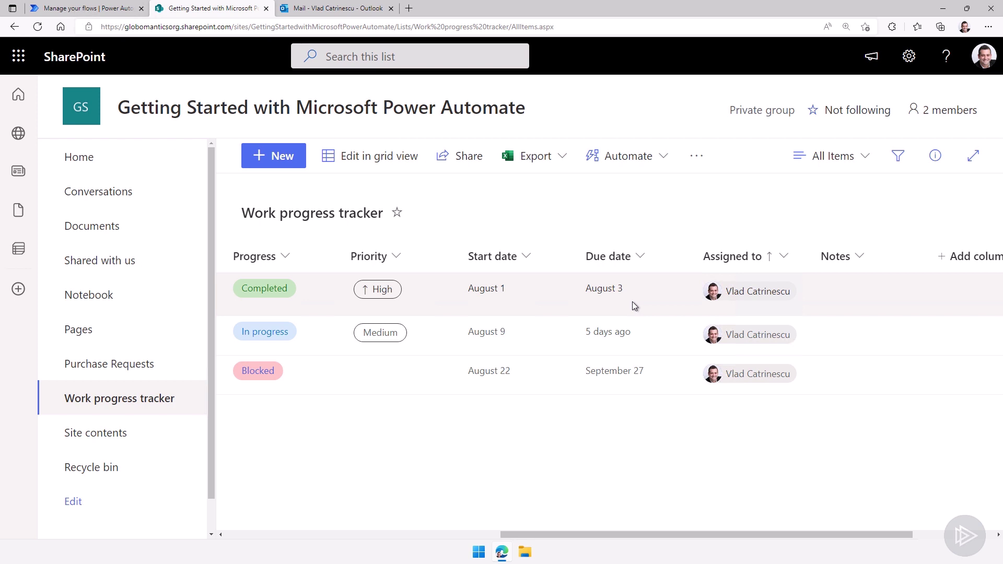
mouse_move(764, 304)
scroll(768, 358, "down", 1)
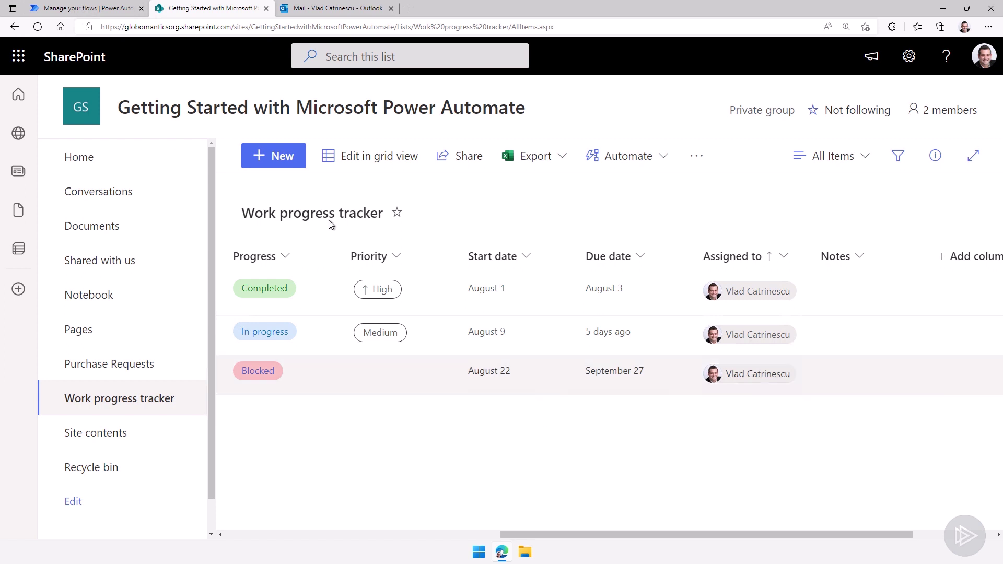
Return to Power Automate and create an unnamed instant cloud flow that uses the Manually trigger a flow trigger.
left_click(89, 8)
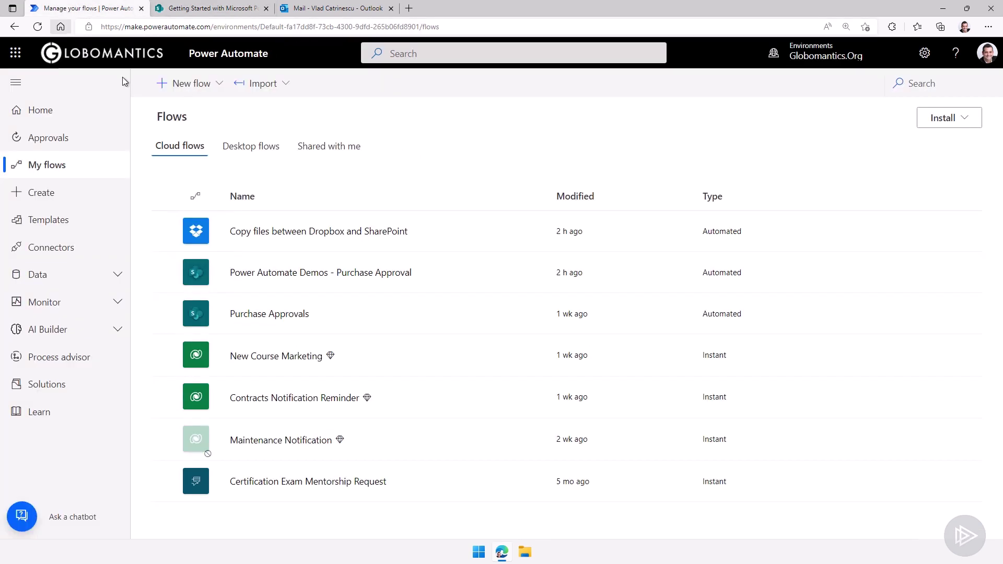
left_click(201, 87)
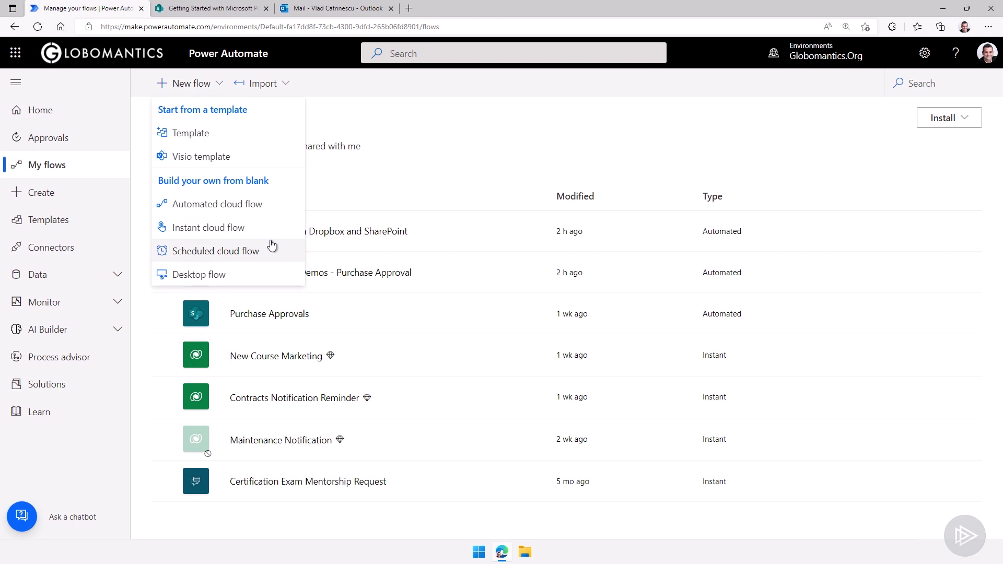
left_click(205, 229)
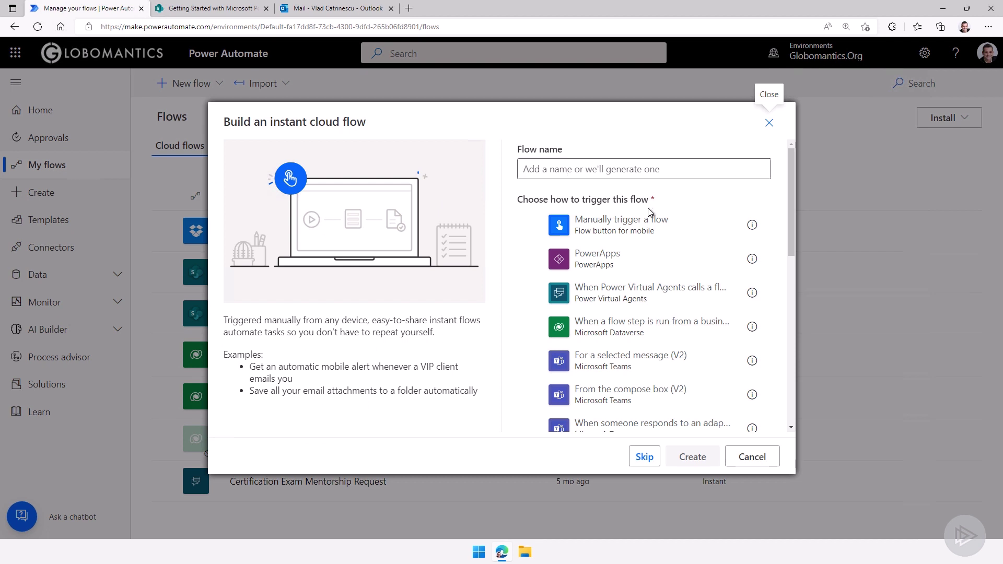
left_click(599, 226)
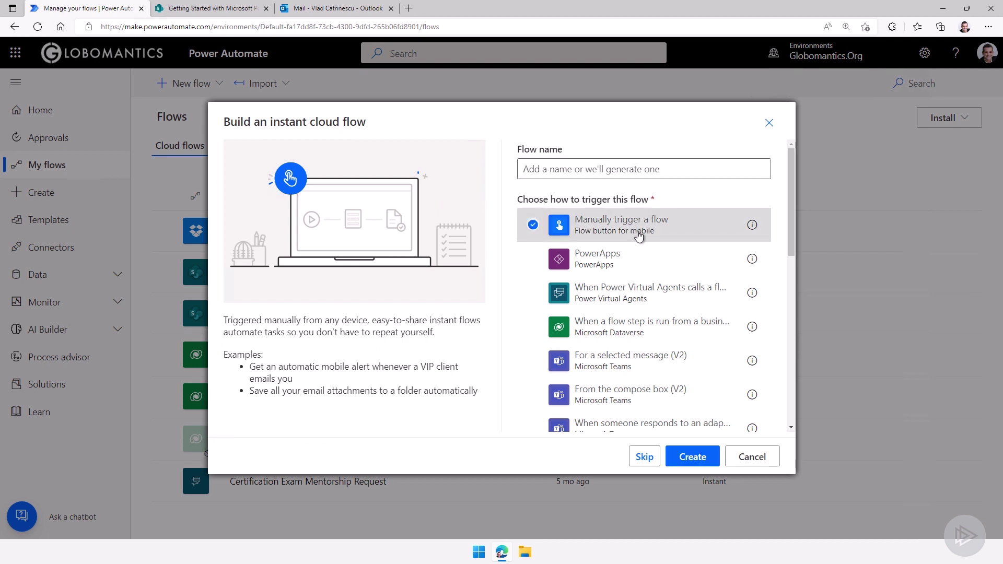
left_click(691, 457)
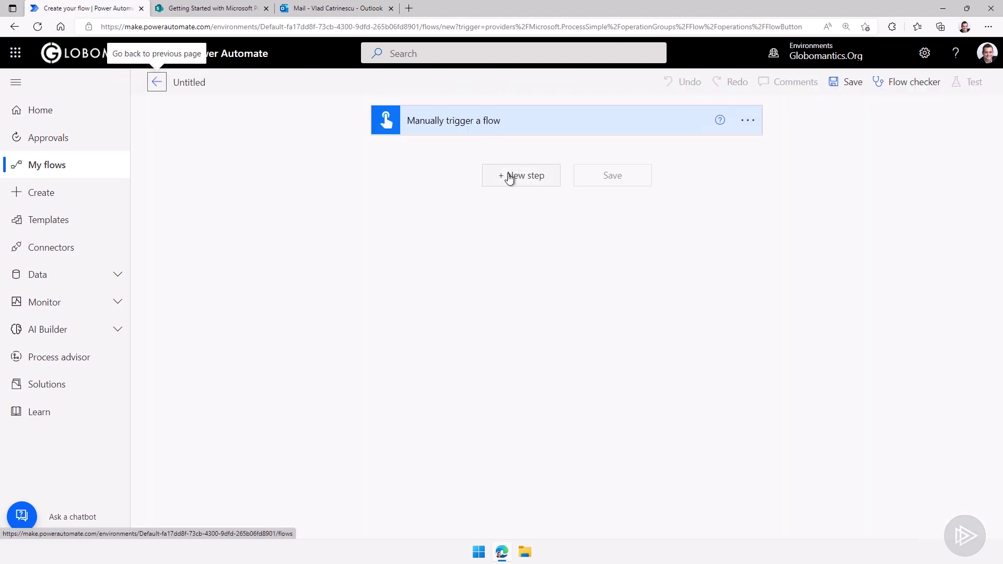
Add the SharePoint Get items action as a new step below the manual trigger.
left_click(509, 177)
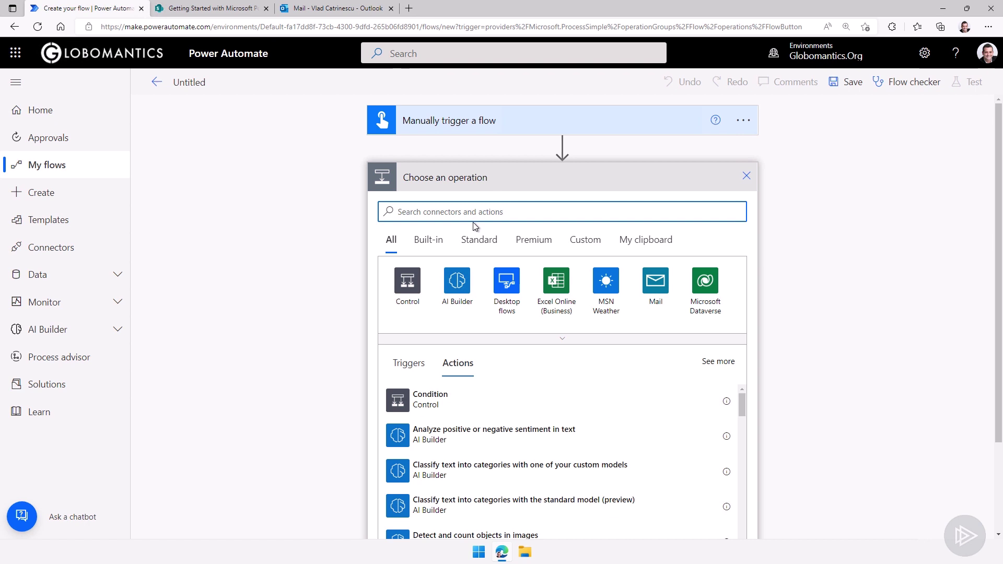
type("Ge")
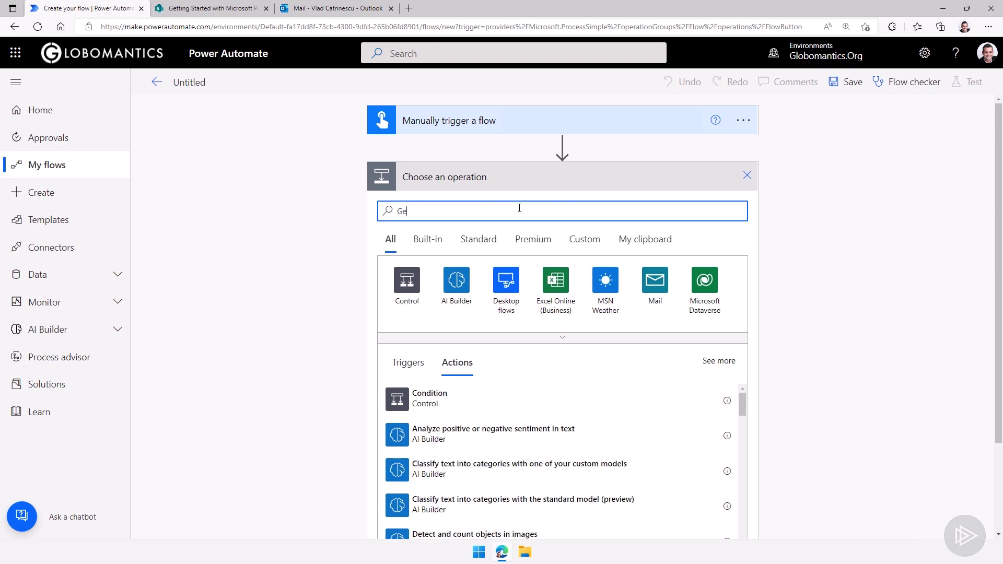
type("t Items")
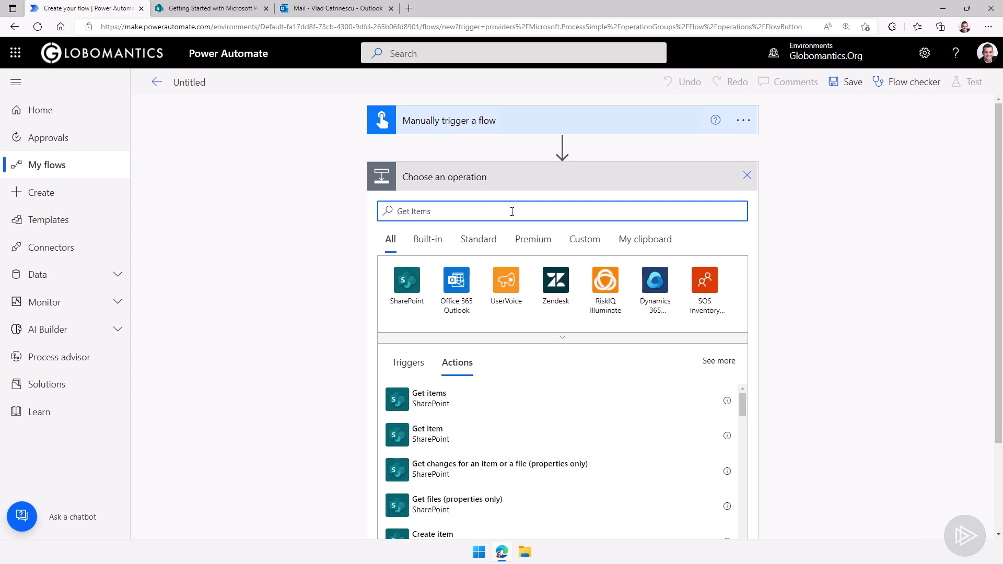
left_click(466, 398)
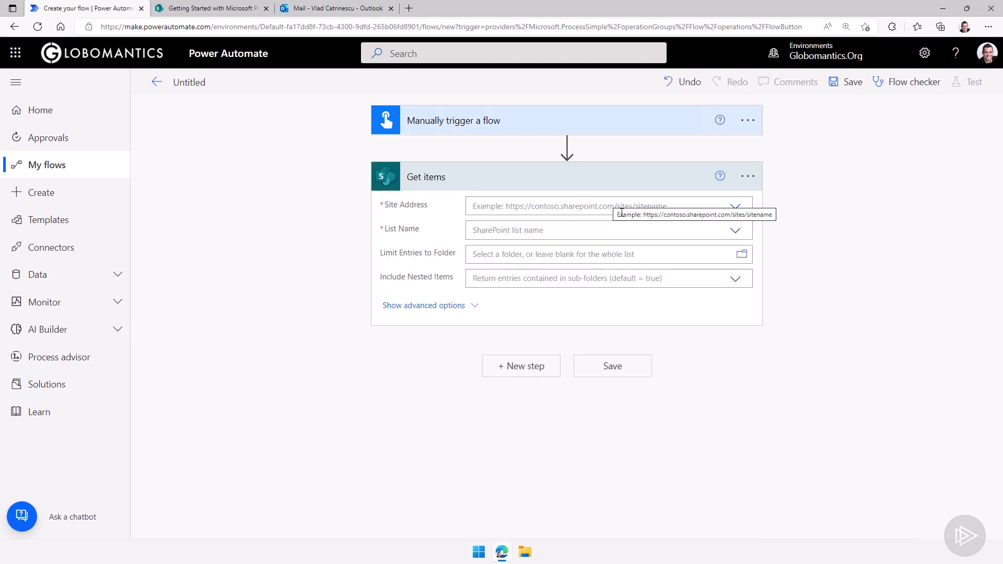
Point Get items to the Getting Started with Microsoft Power Automate site and the Work progress tracker list, and collapse the action.
left_click(734, 207)
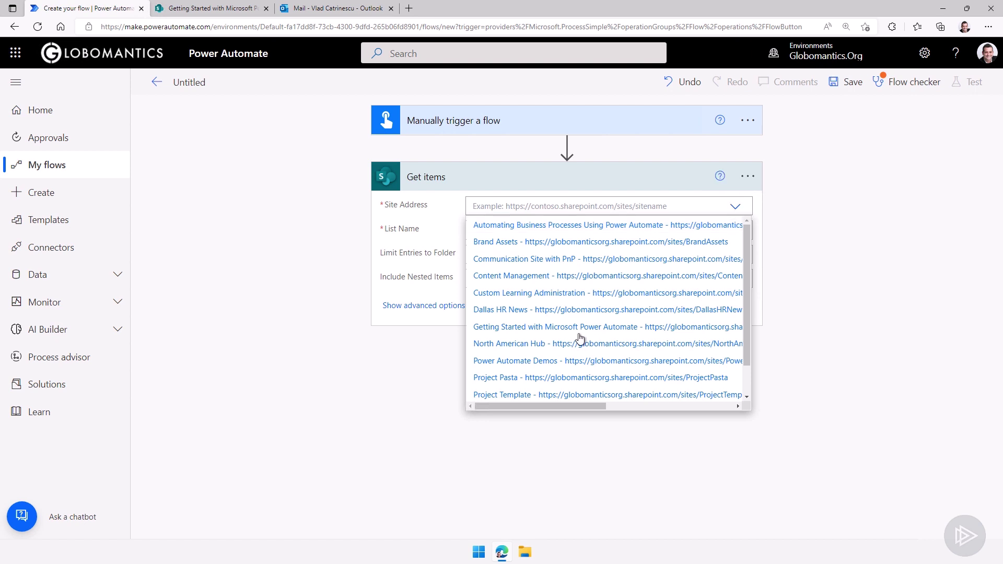
left_click(577, 330)
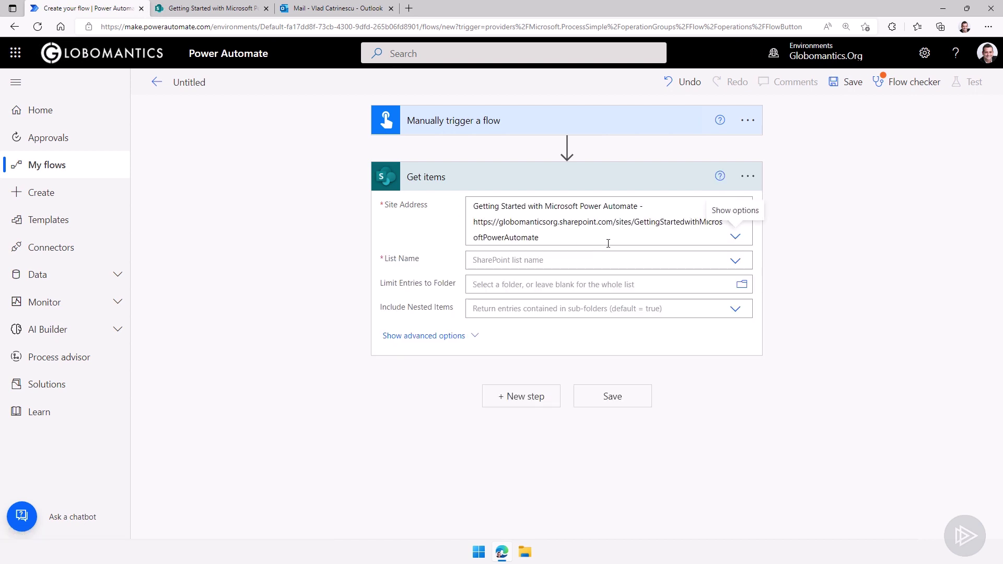
left_click(734, 260)
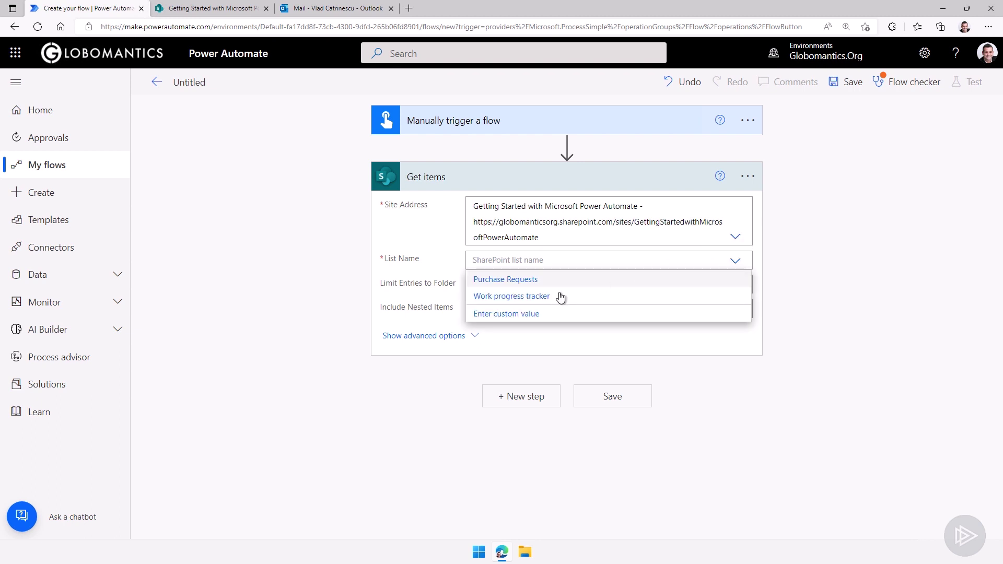
left_click(528, 301)
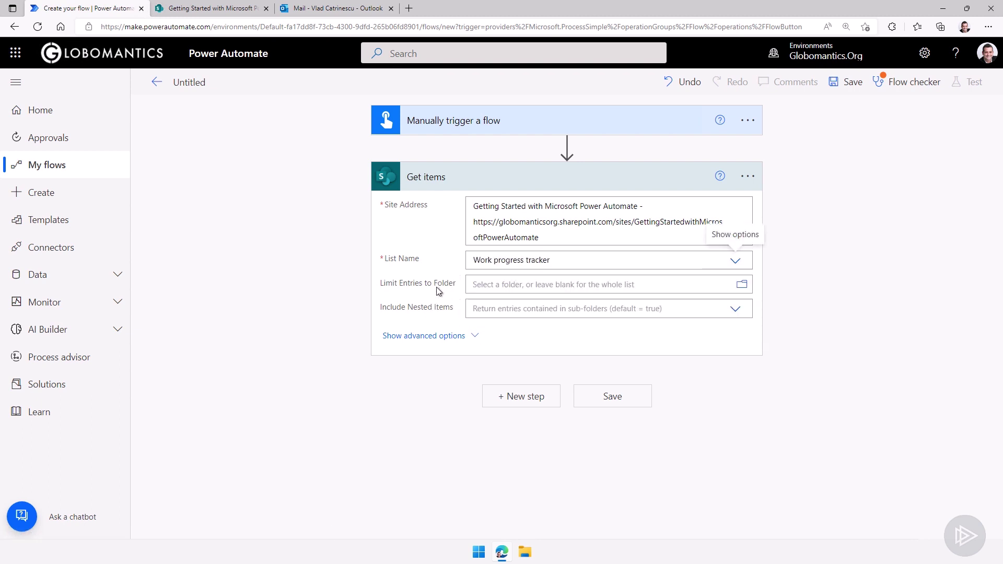
left_click(429, 182)
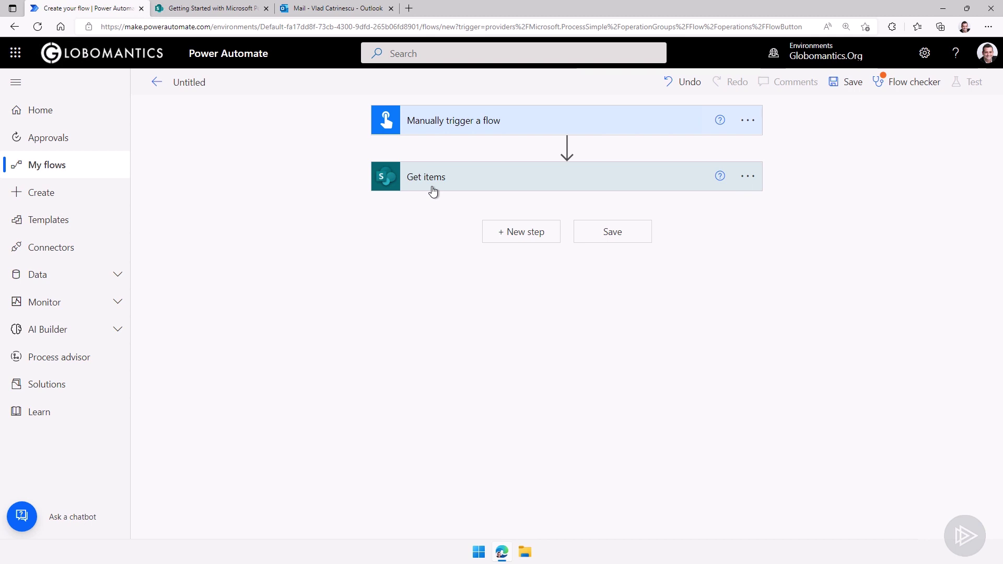
Add an Apply to each control after Get items that loops over the value output of Get items.
left_click(511, 235)
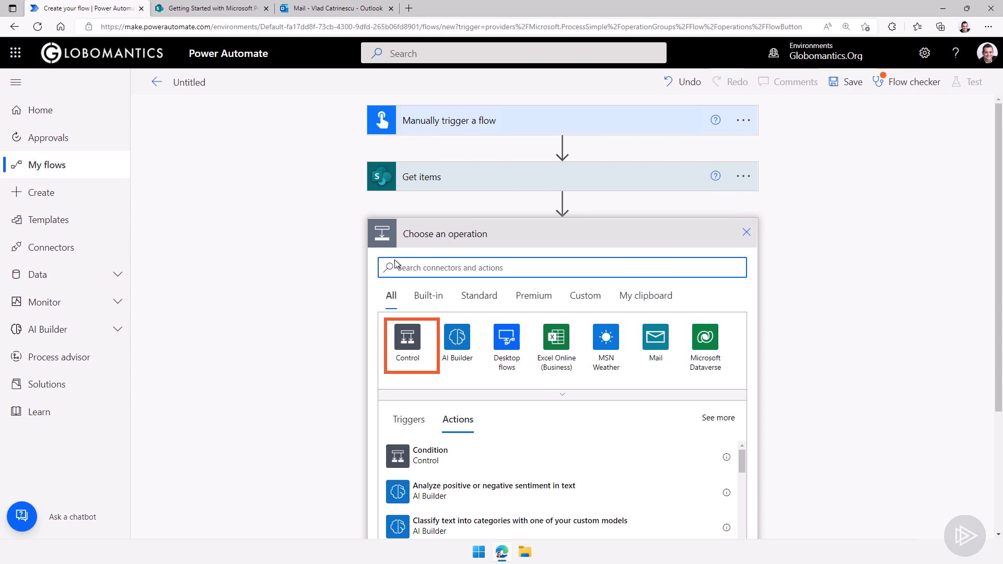
left_click(412, 343)
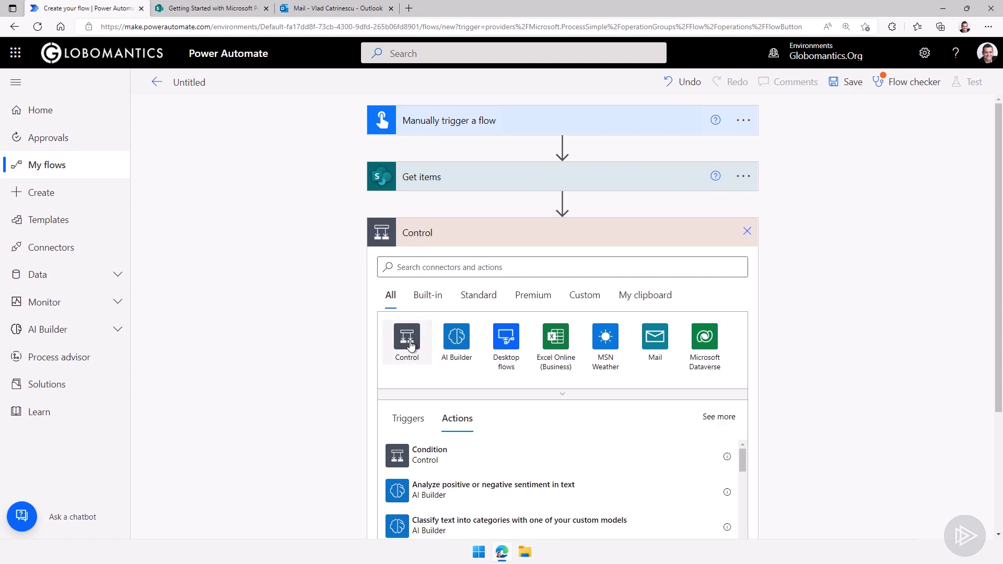
scroll(502, 322, "down", 3)
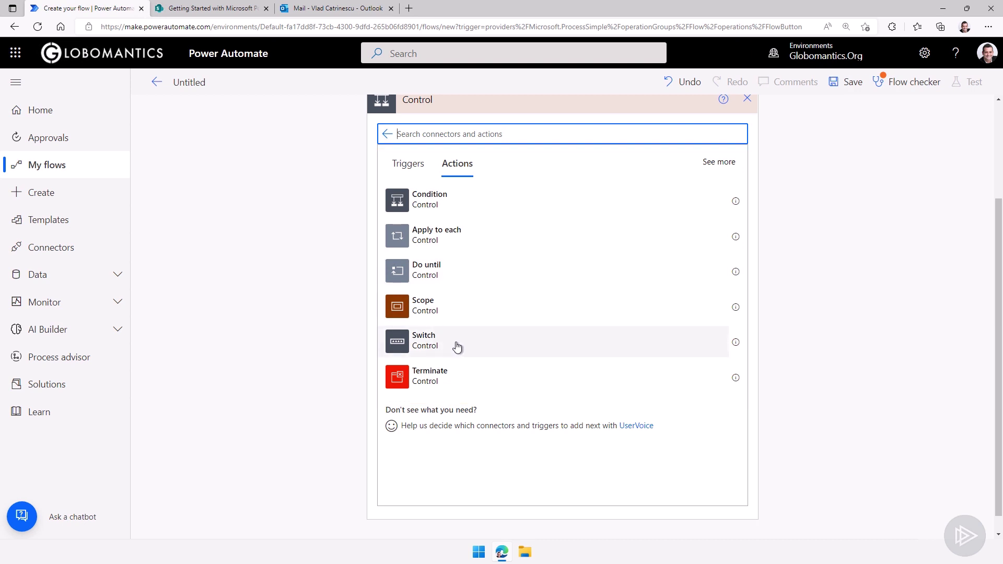
left_click(467, 245)
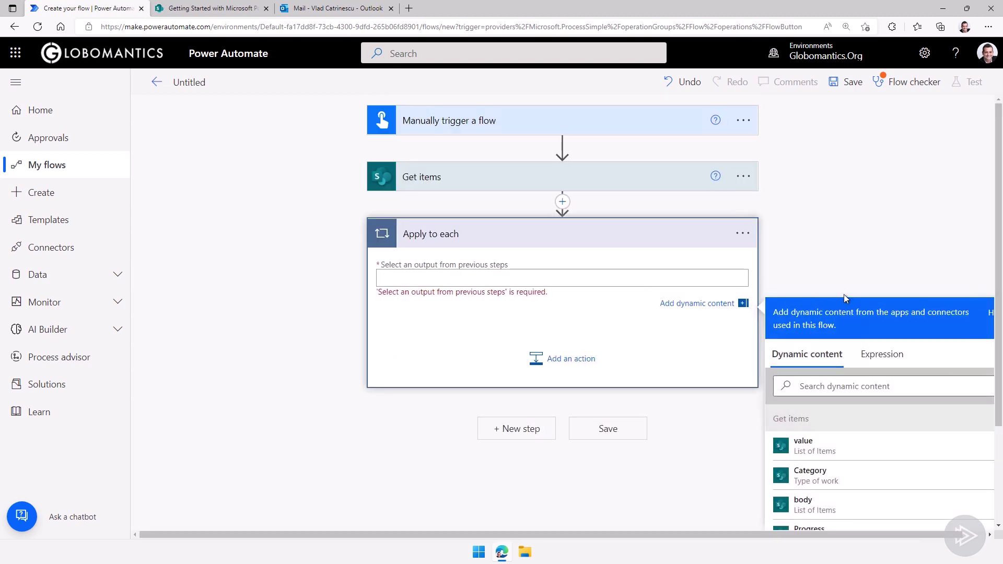
left_click(804, 453)
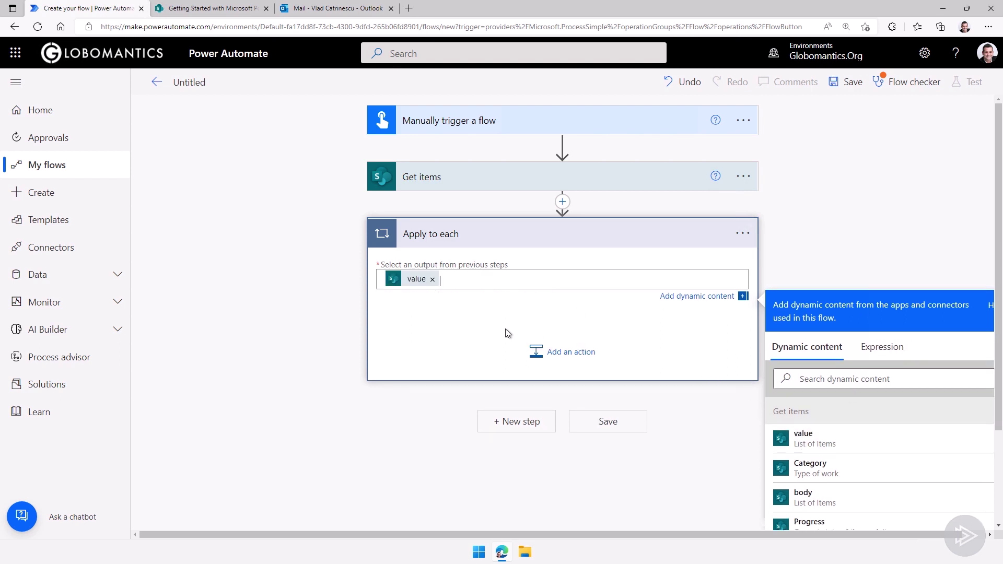
left_click(371, 308)
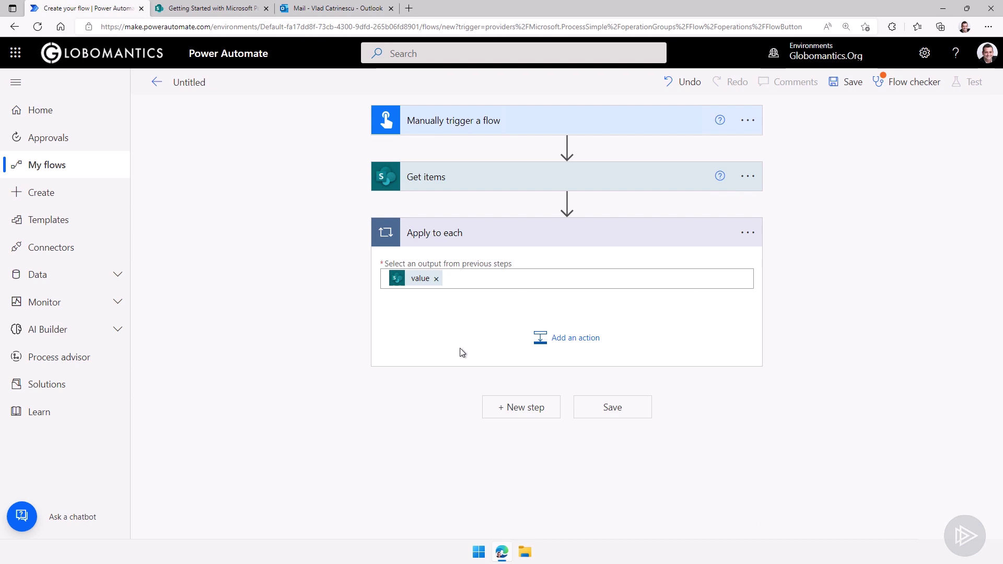
Add the SharePoint Get item action inside the Apply to each loop.
left_click(526, 349)
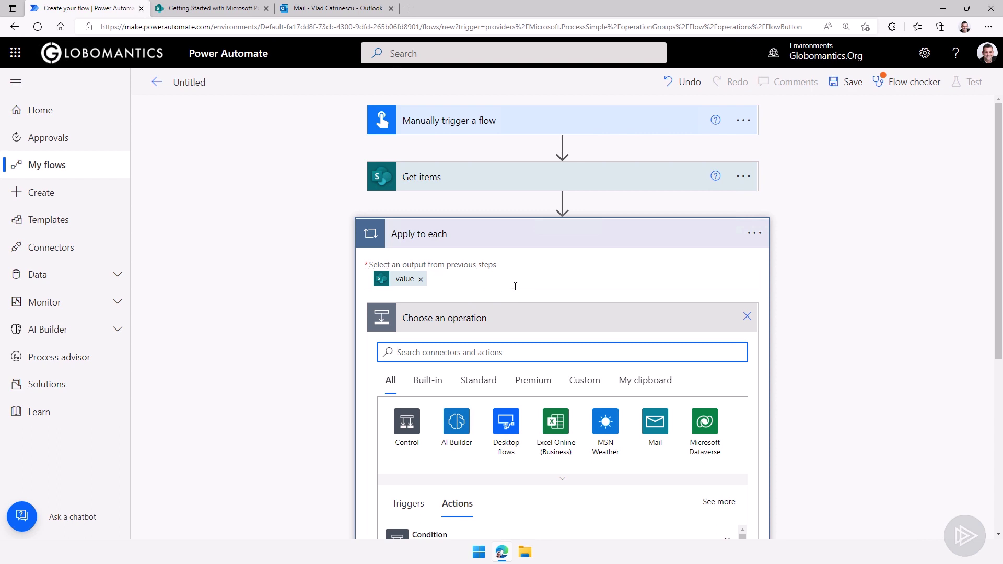
type("get item")
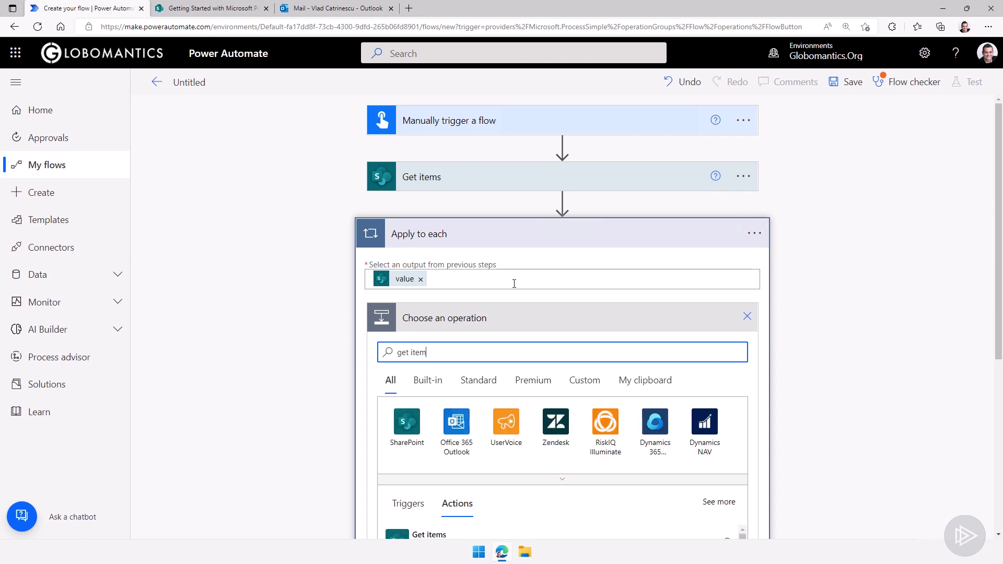
scroll(444, 365, "down", 3)
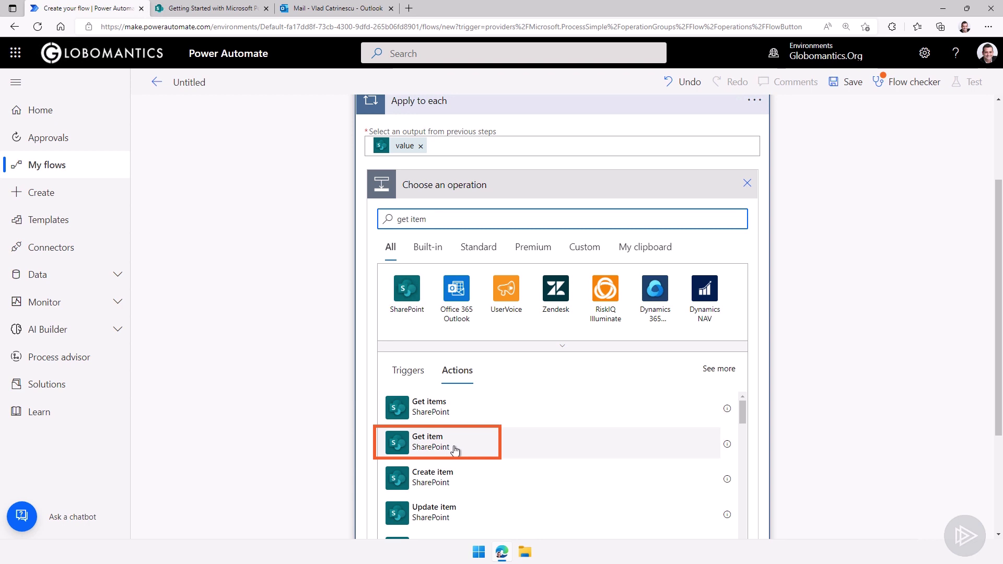
left_click(451, 448)
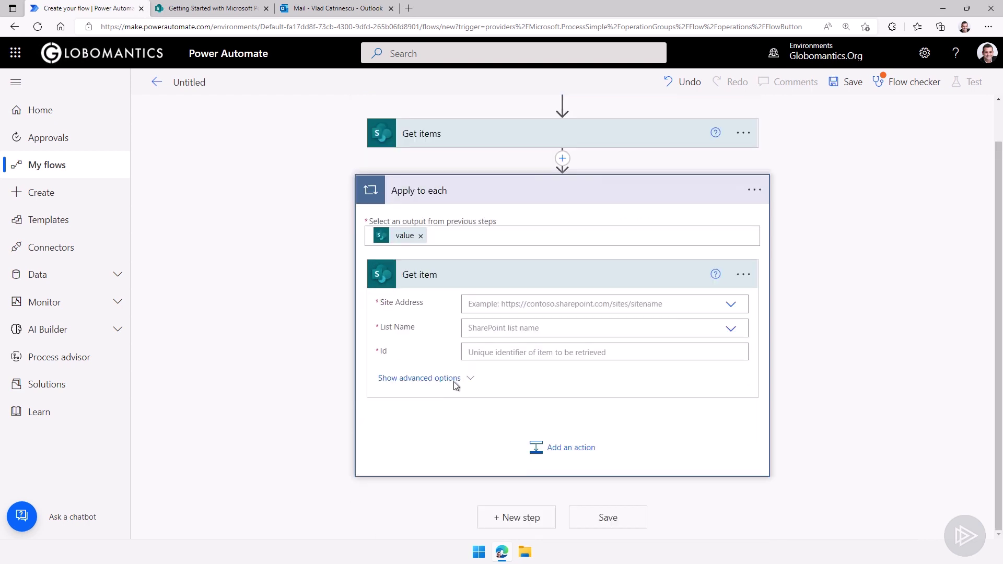
Configure Get item with the Getting Started with Microsoft Power Automate site, Work progress tracker list and dynamic ID from Get items, and collapse it.
left_click(731, 306)
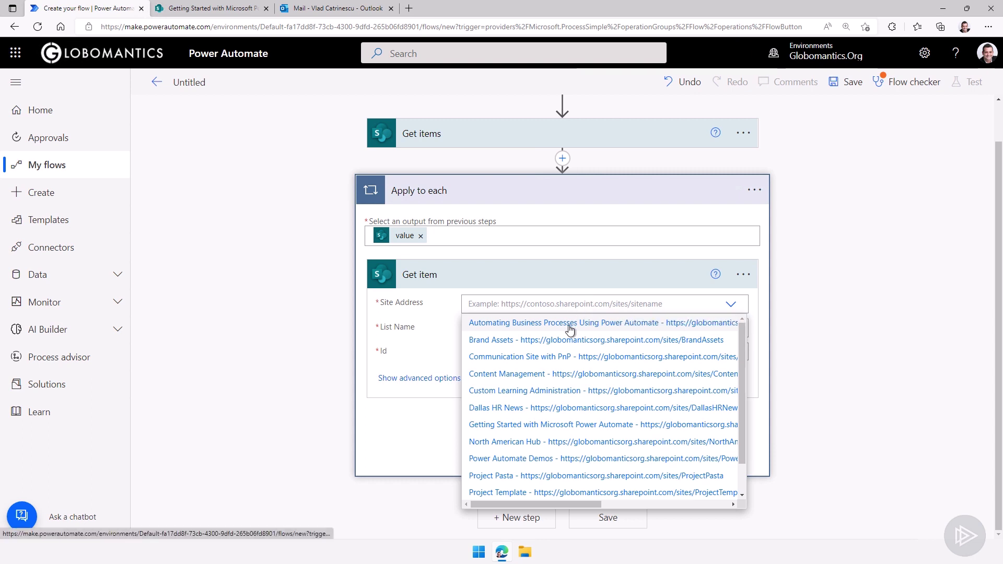
left_click(549, 424)
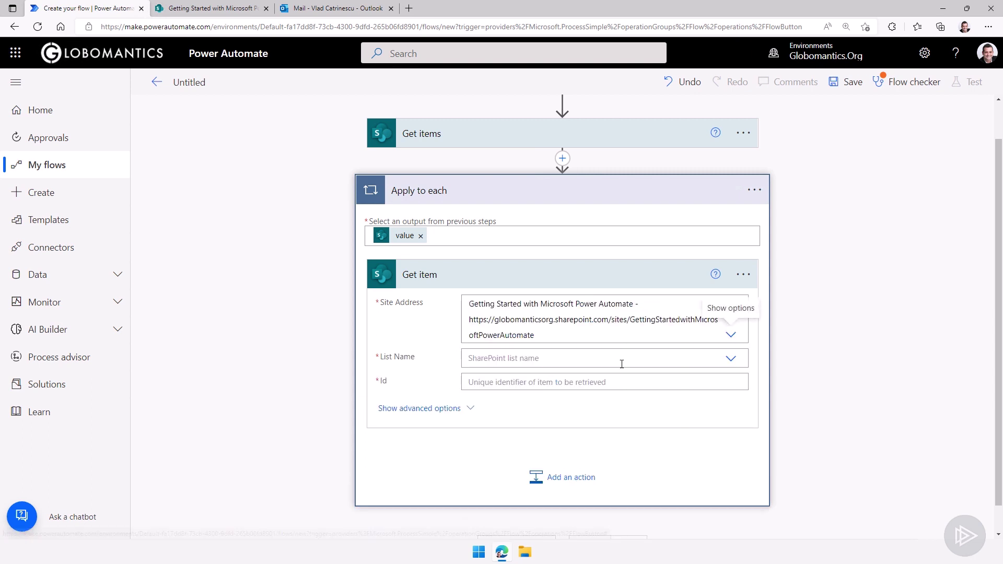
left_click(693, 358)
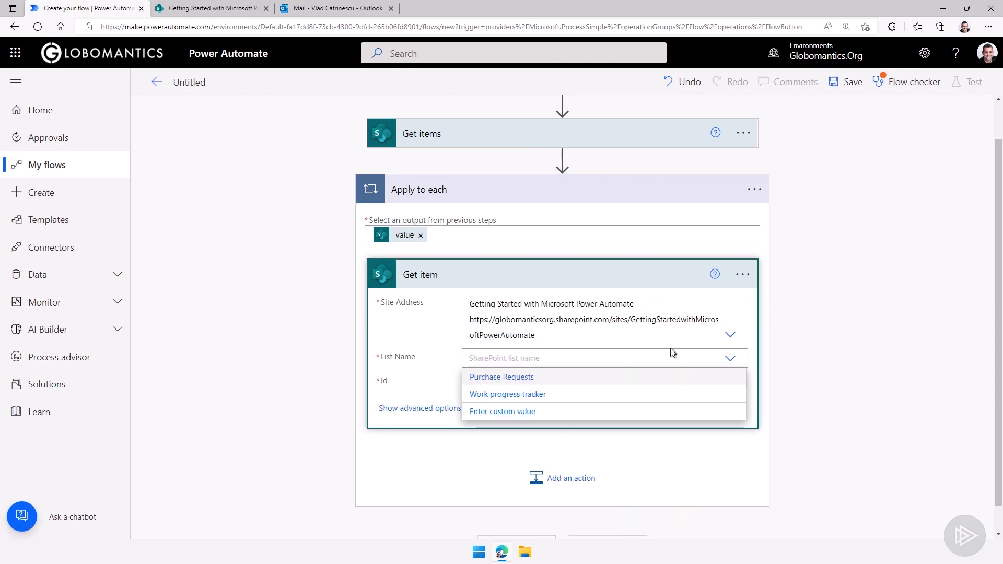
left_click(526, 395)
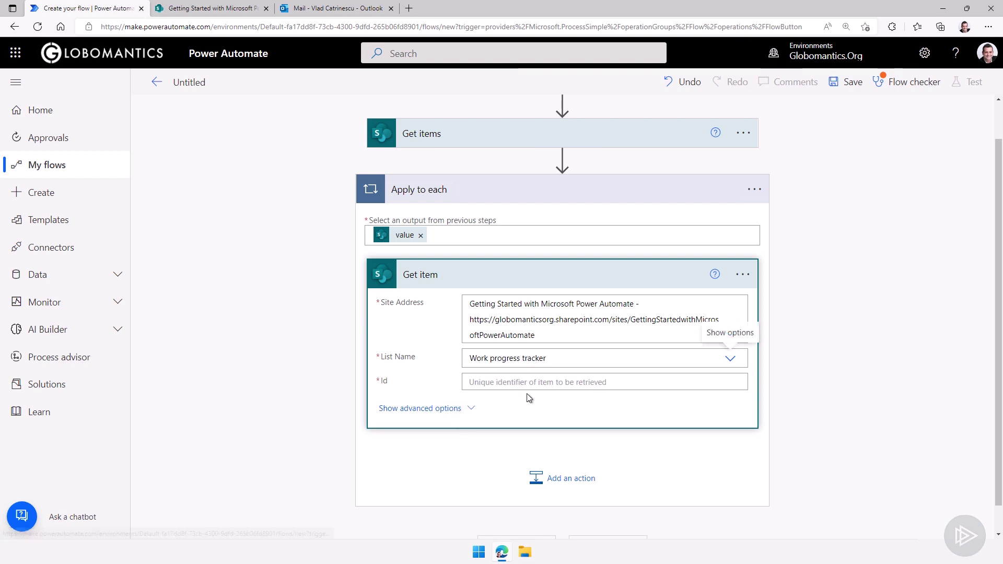
left_click(664, 383)
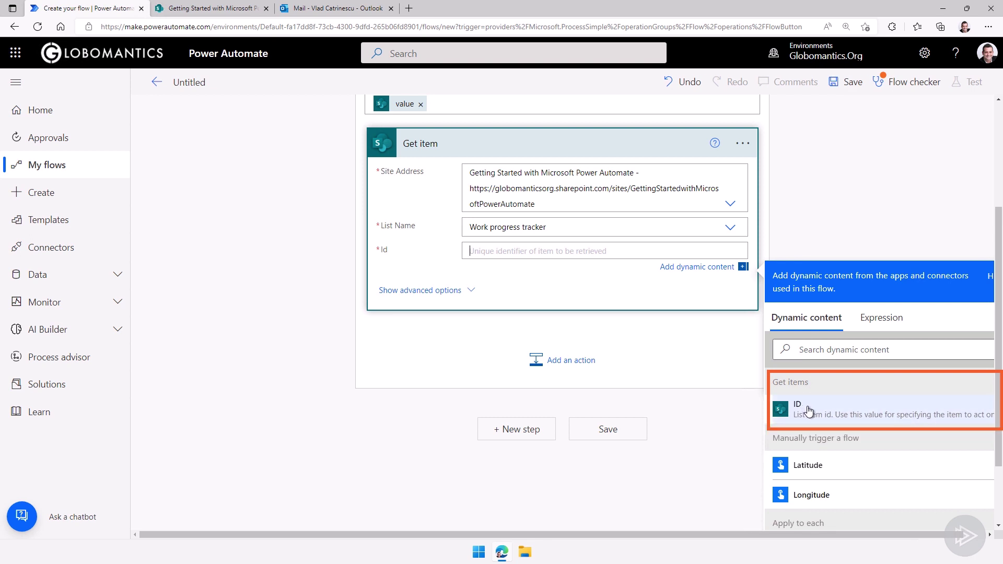
left_click(893, 417)
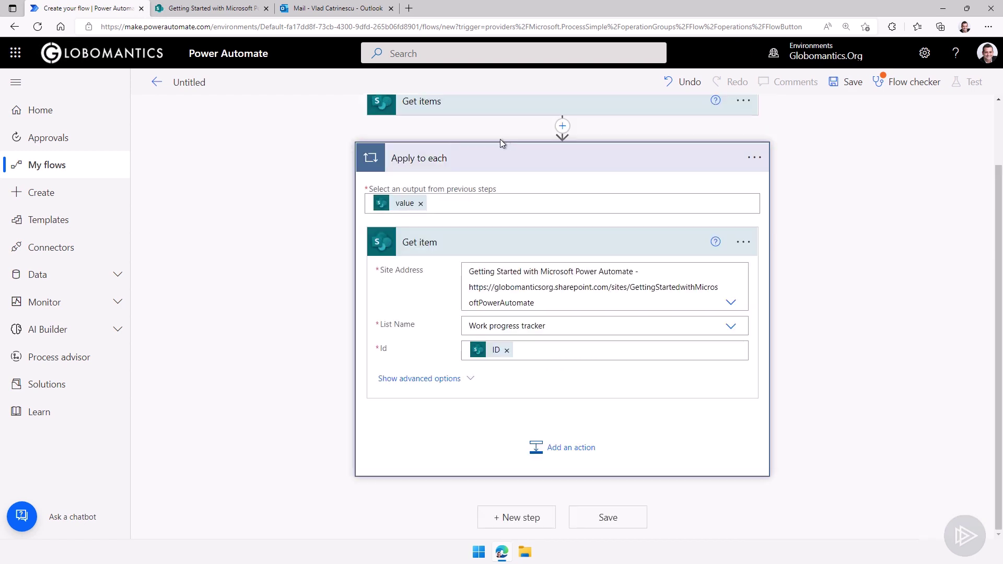
left_click(465, 252)
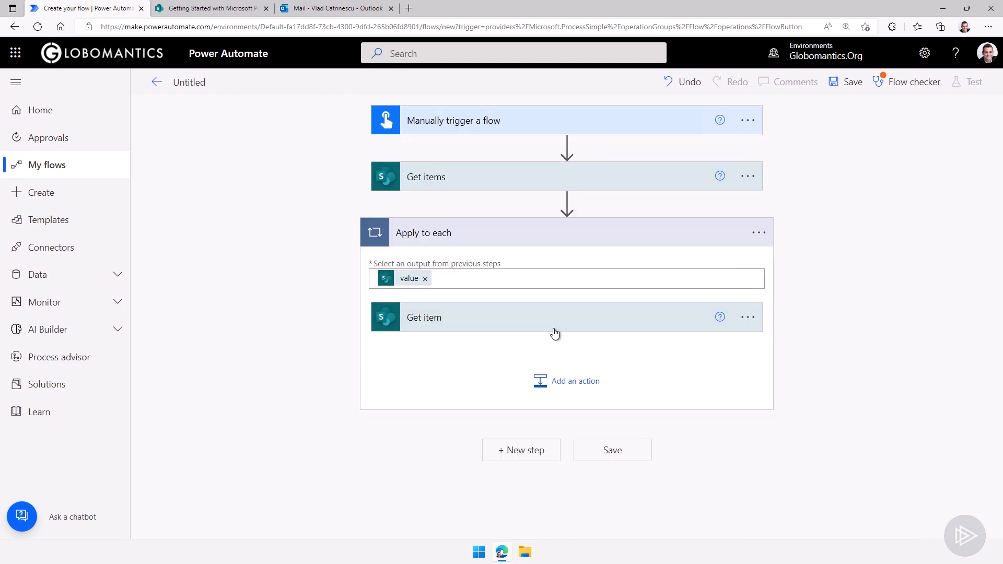
Add a Condition control after Get item inside the Apply to each loop.
left_click(573, 387)
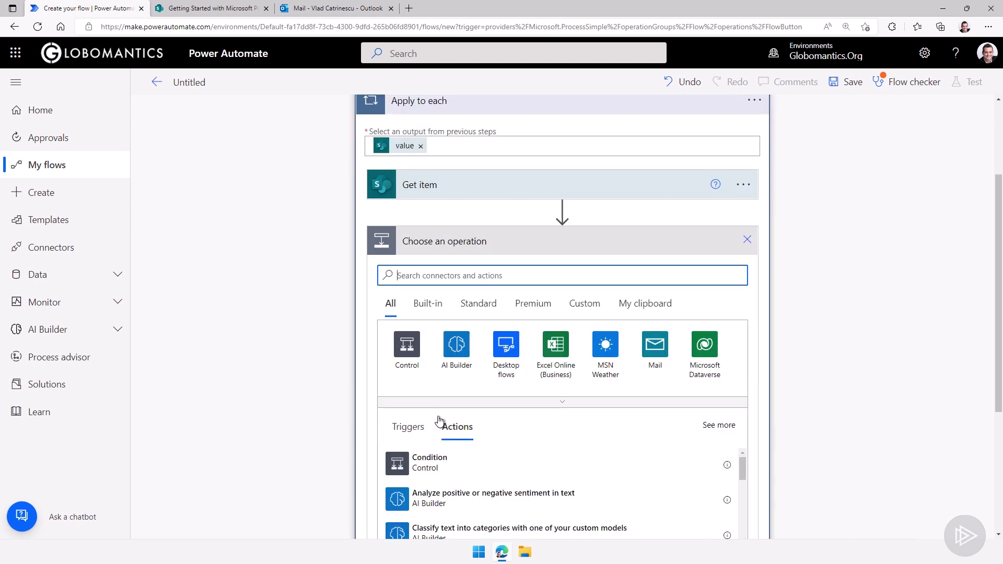
left_click(407, 349)
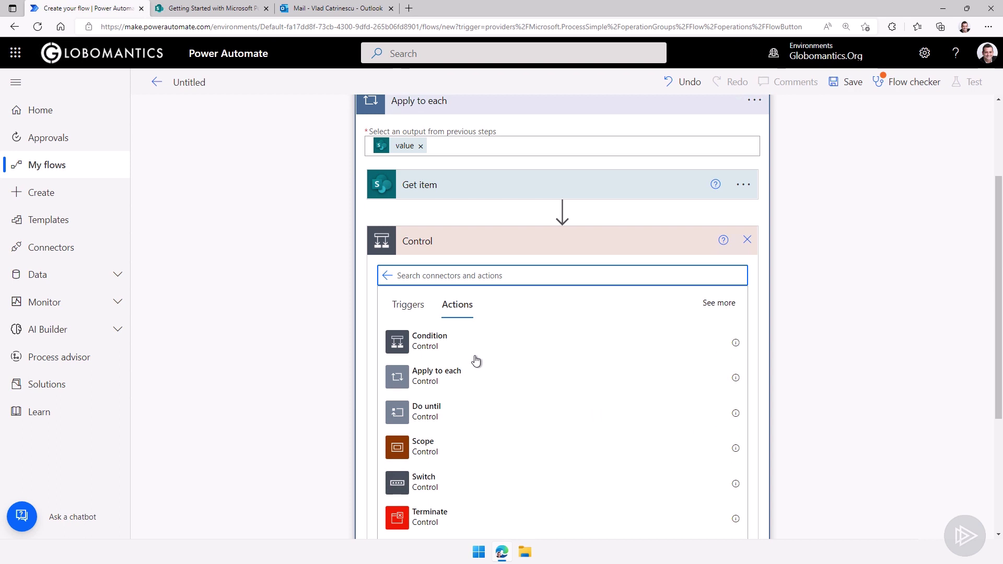
left_click(440, 347)
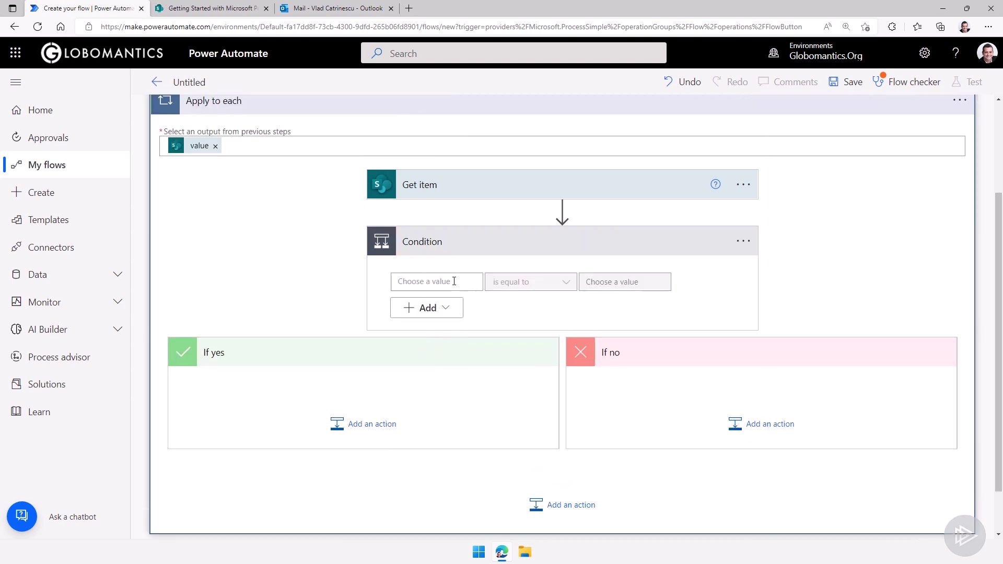
Set the condition to check that Progress Value from Get item is not equal to Completed.
left_click(452, 282)
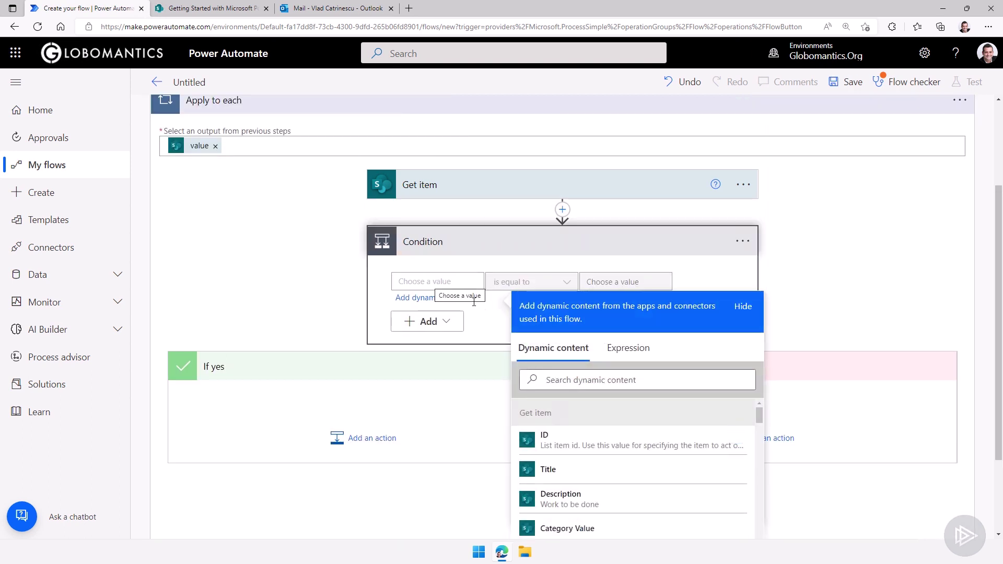
left_click(582, 356)
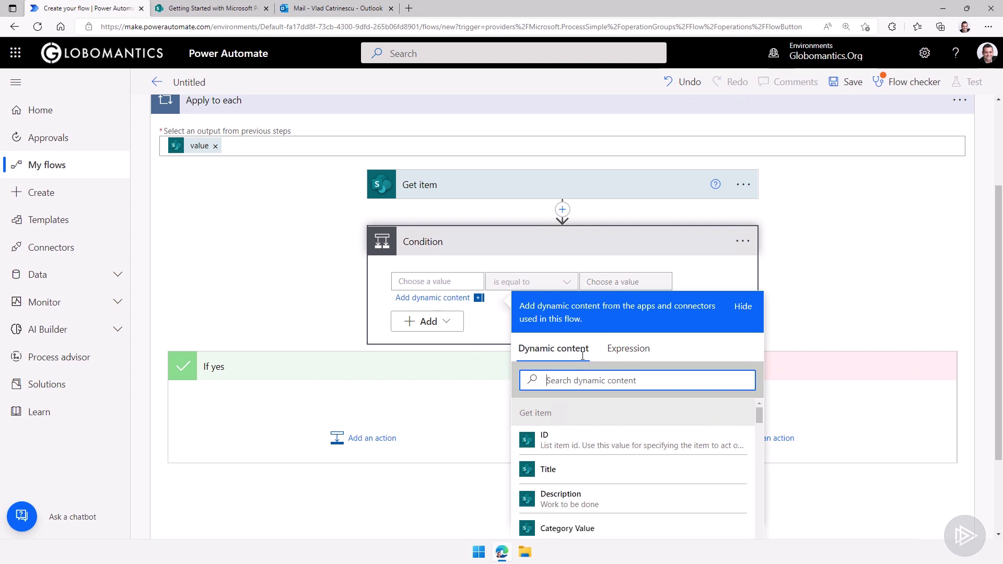
type("prog")
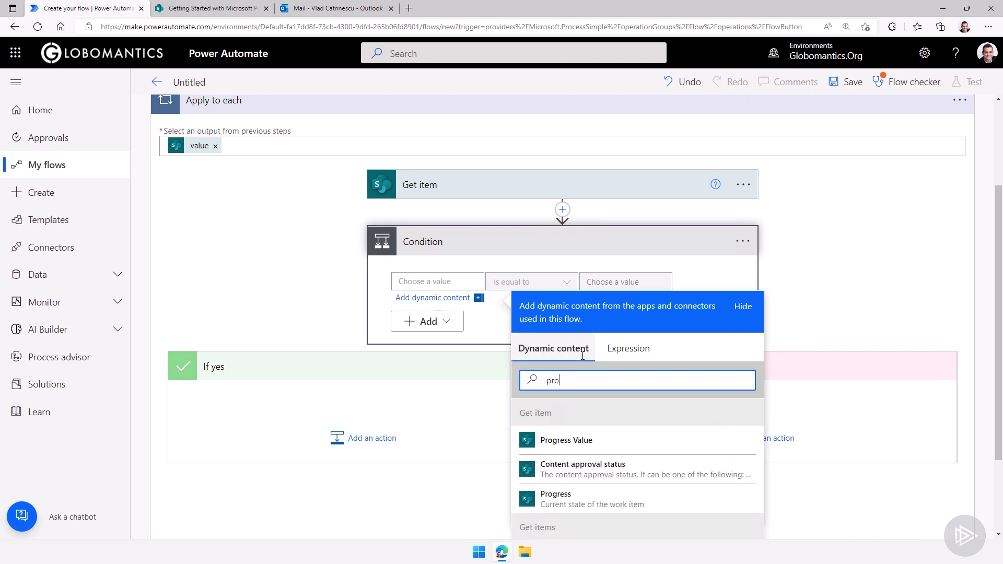
left_click(584, 445)
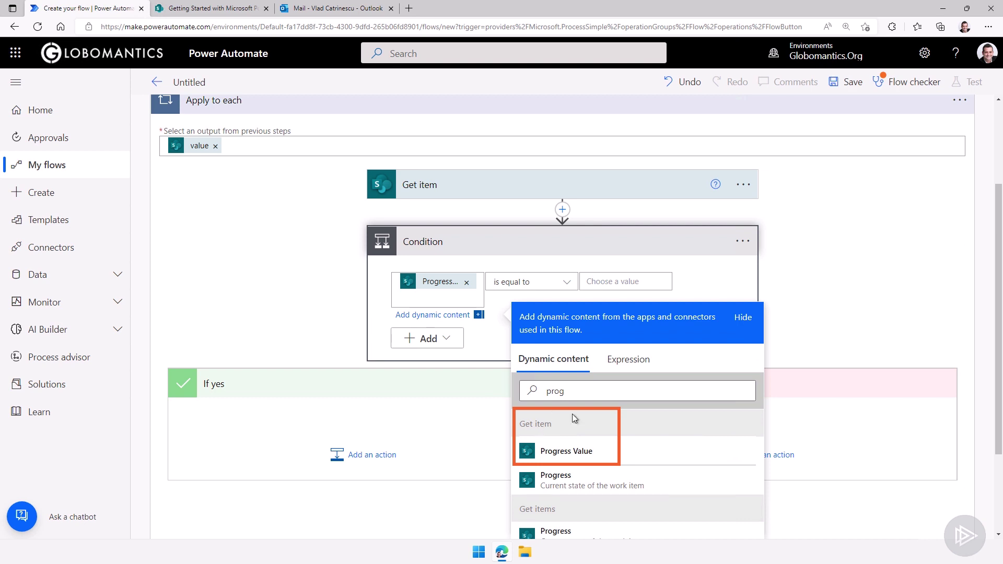
left_click(538, 282)
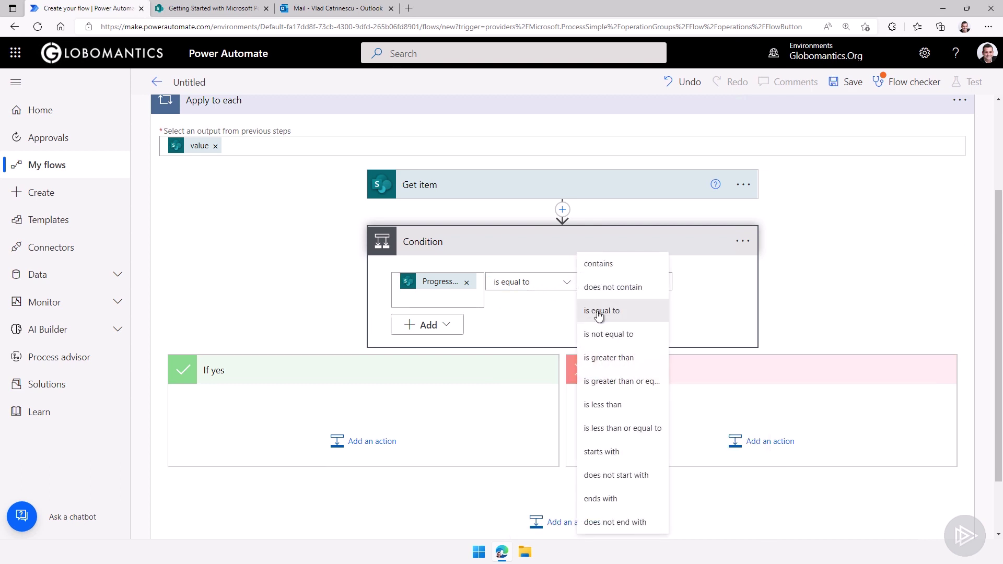
left_click(613, 336)
left_click(211, 8)
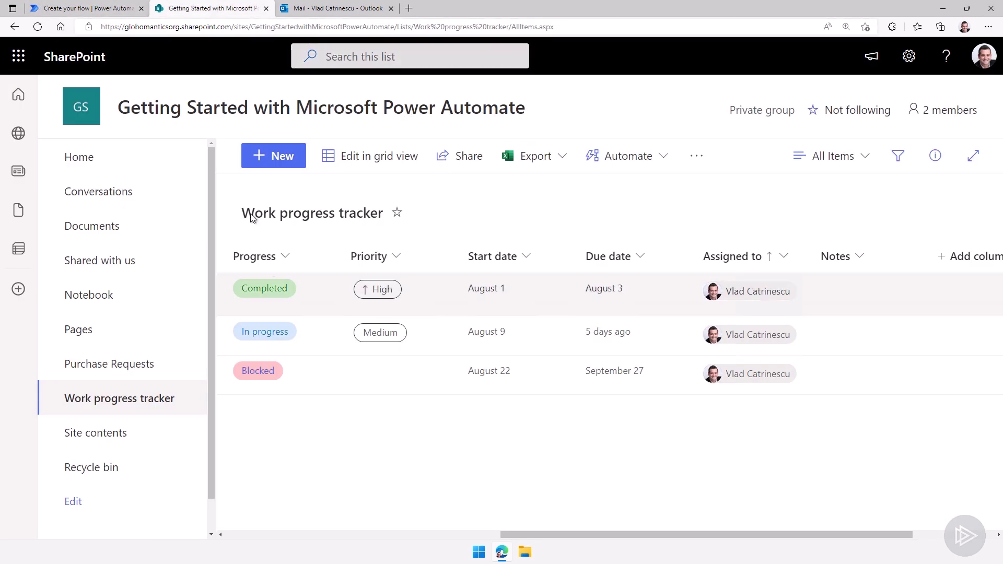
left_click(100, 8)
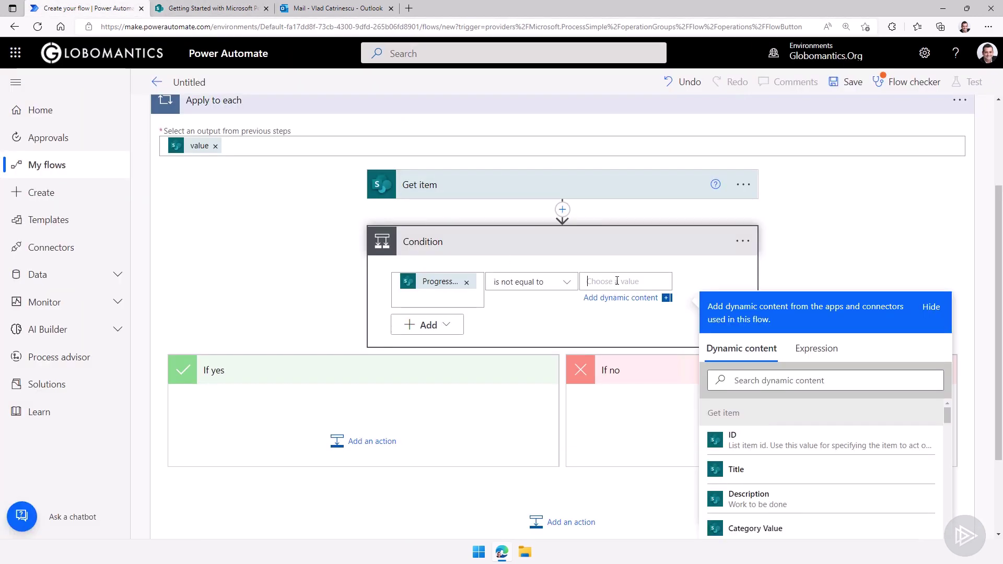
type("Completed")
left_click(762, 261)
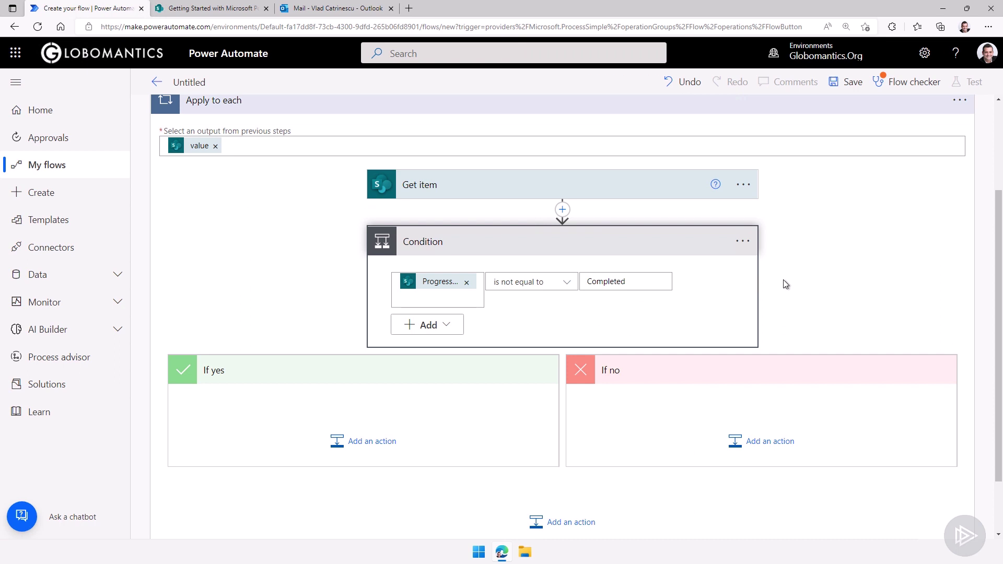
Add a second row to the condition under And, and select both rows.
left_click(451, 327)
left_click(439, 348)
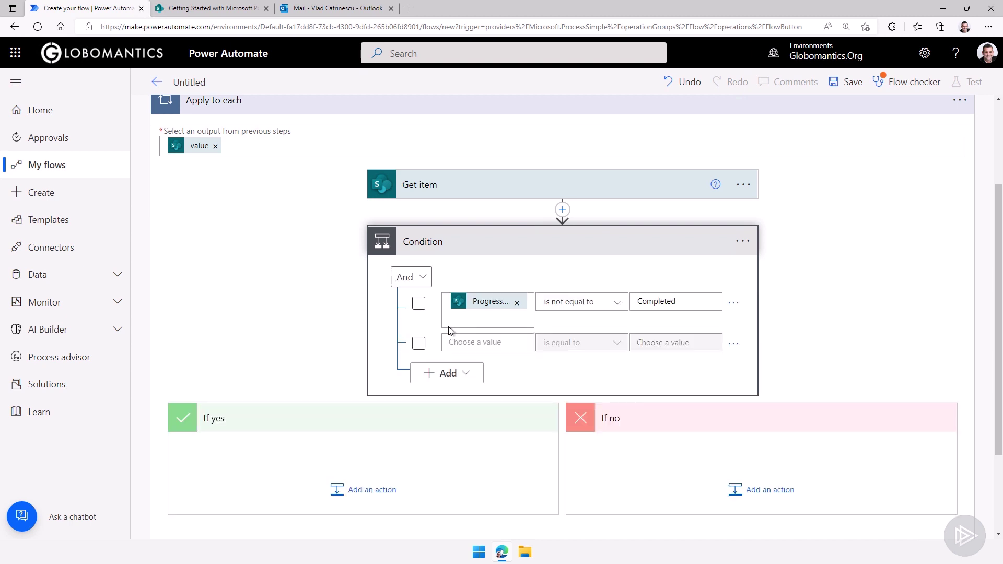
left_click(482, 341)
left_click(419, 303)
left_click(418, 343)
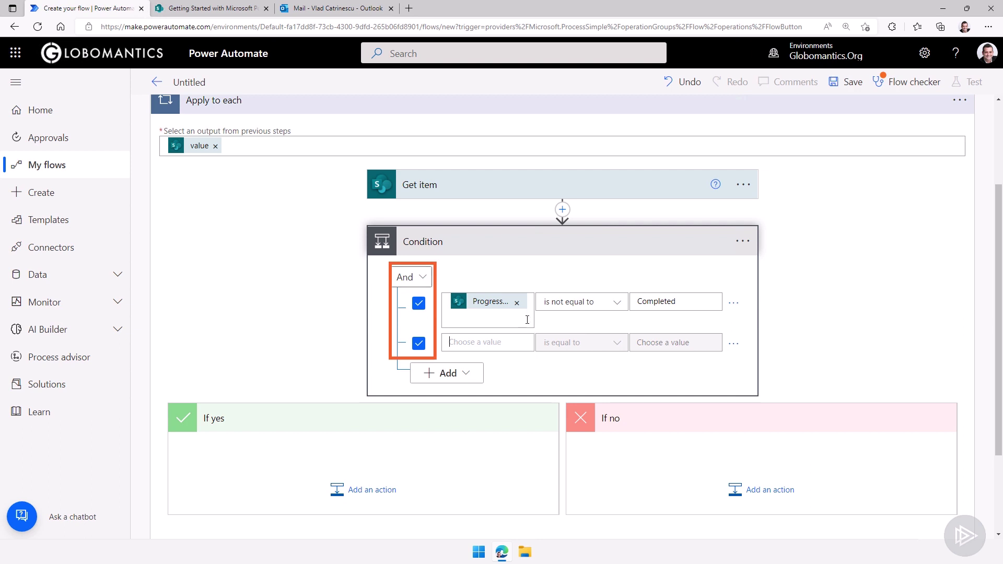
Set the second condition row to Due date from Get item with the operator is less than.
left_click(486, 342)
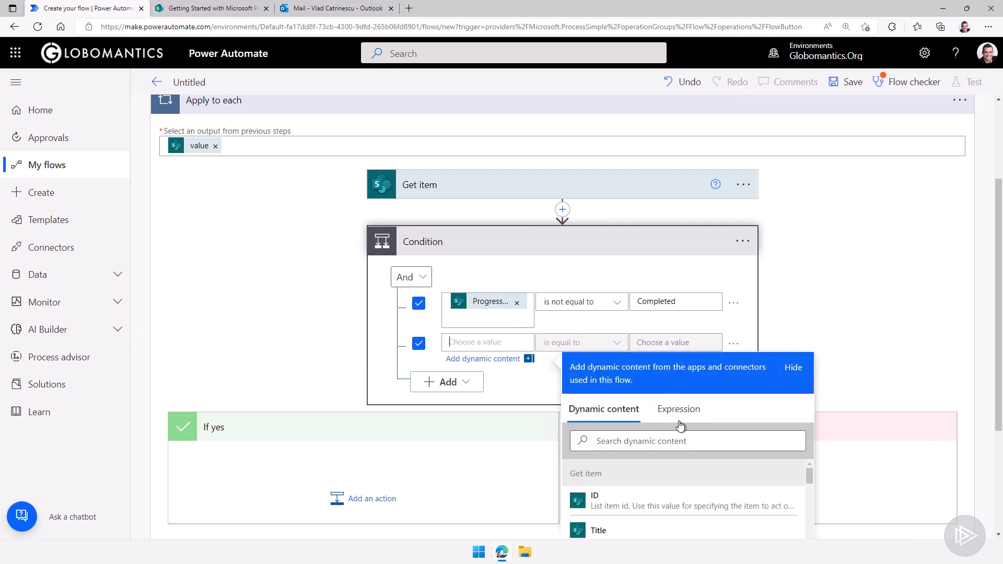
left_click(633, 441)
type("due d")
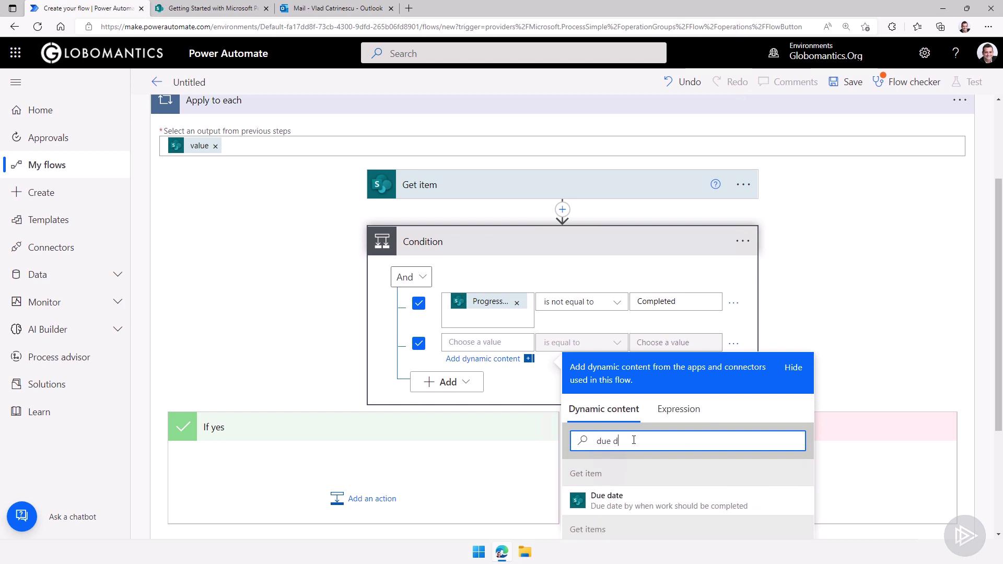
left_click(667, 505)
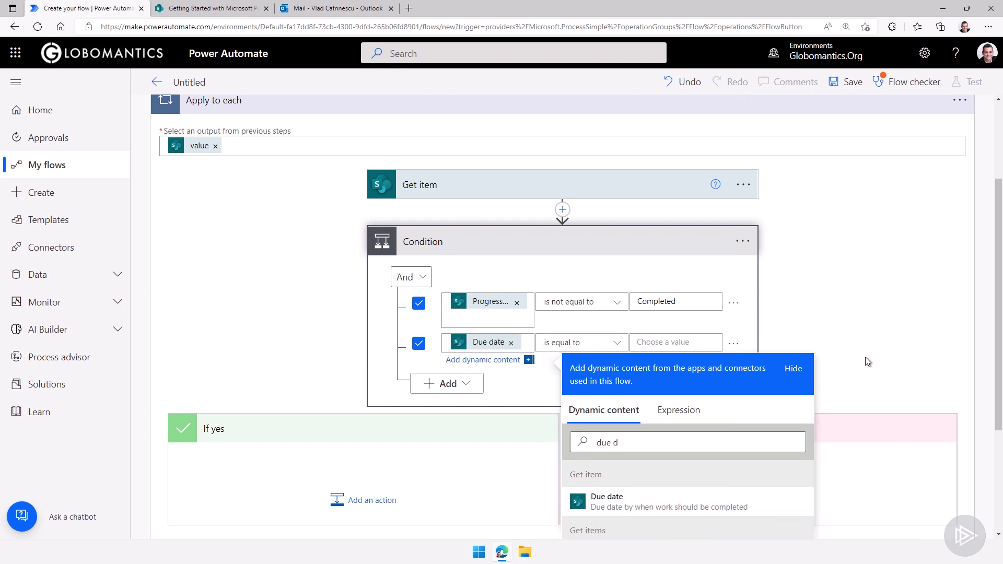
left_click(546, 352)
left_click(584, 347)
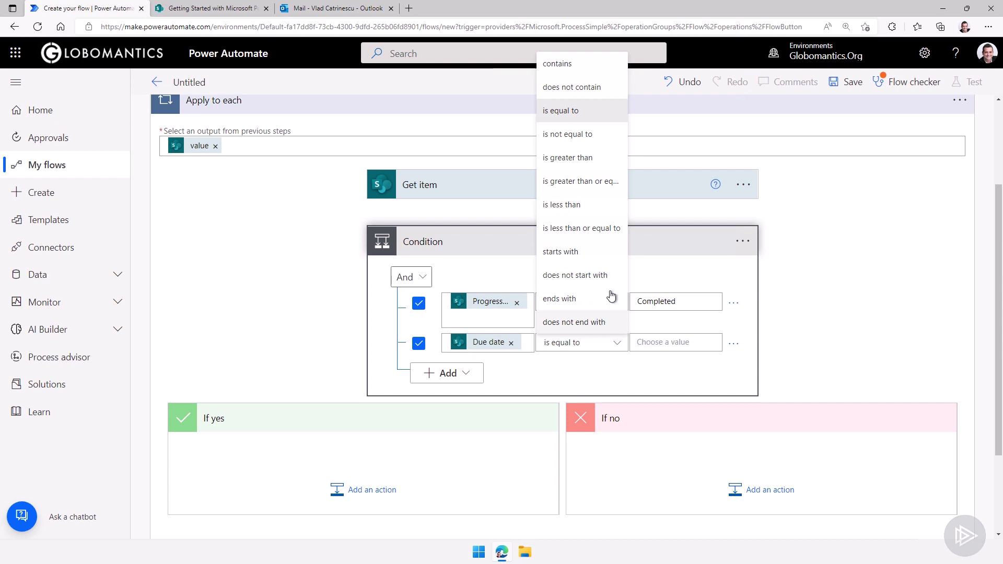
left_click(588, 205)
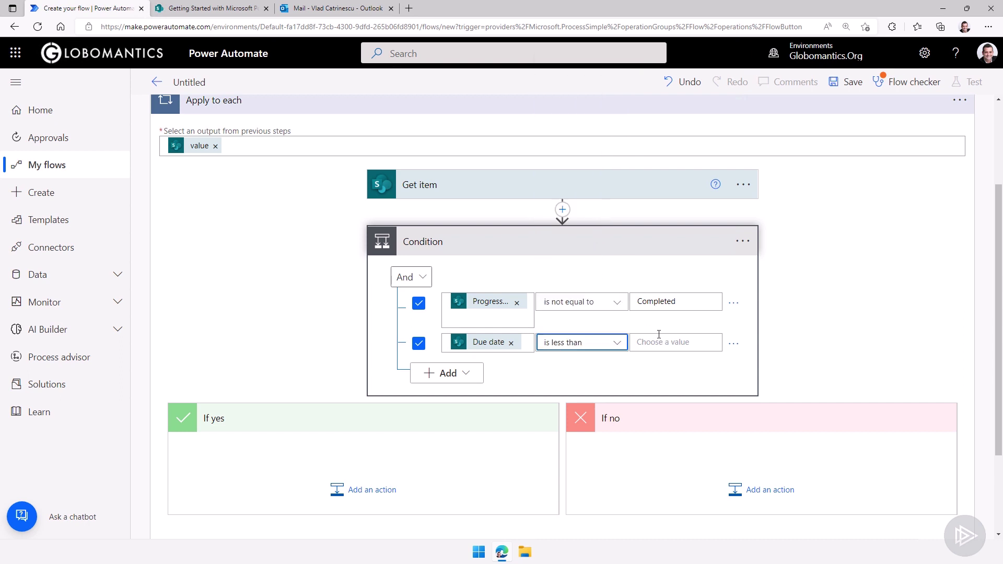
Set the comparison value of the Due date row to the expression utcNow().
left_click(674, 349)
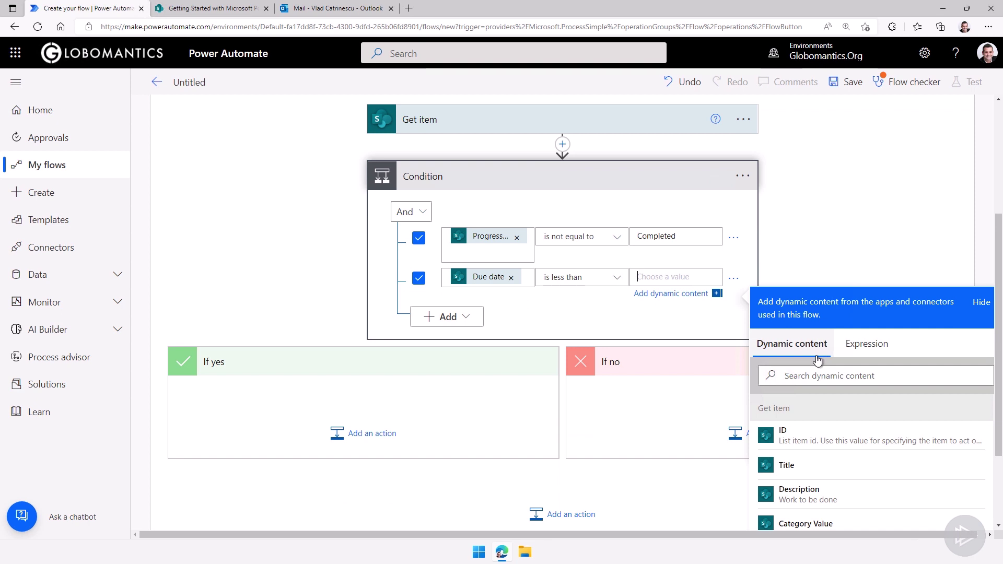
left_click(810, 370)
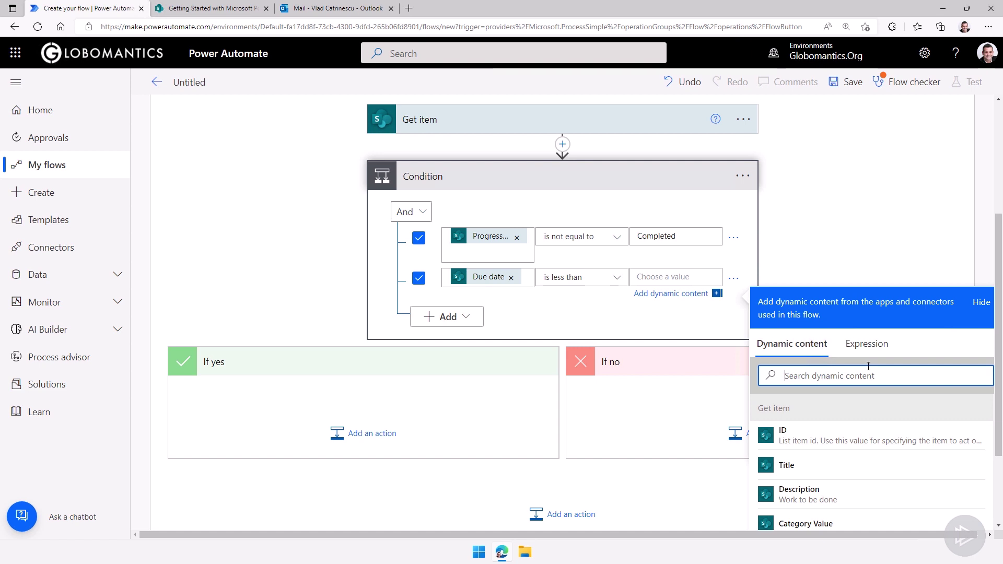
left_click(851, 346)
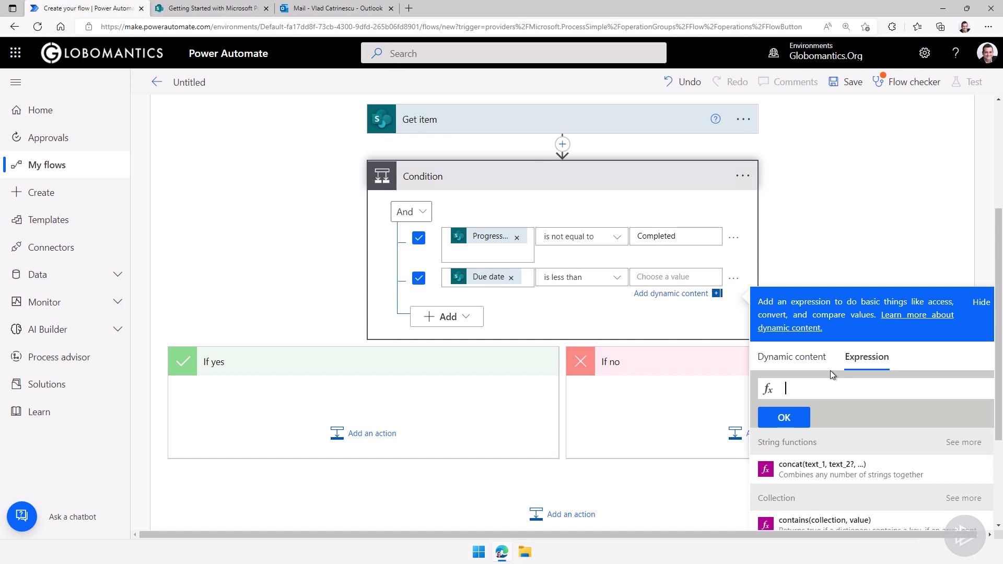
type("utcNow()")
left_click(794, 418)
left_click(812, 250)
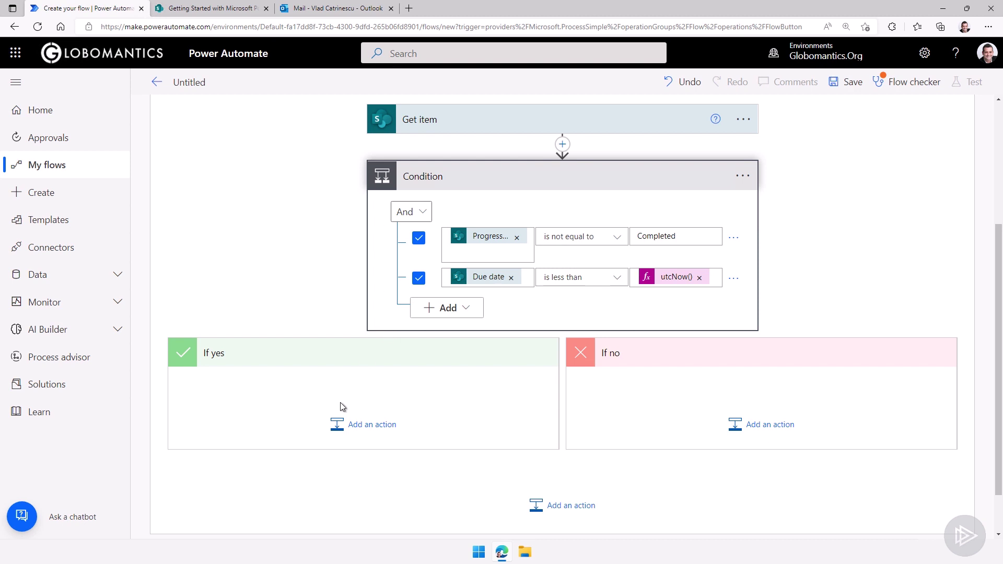
Add the Office 365 Outlook Send an email (V2) action to the If yes branch.
left_click(340, 424)
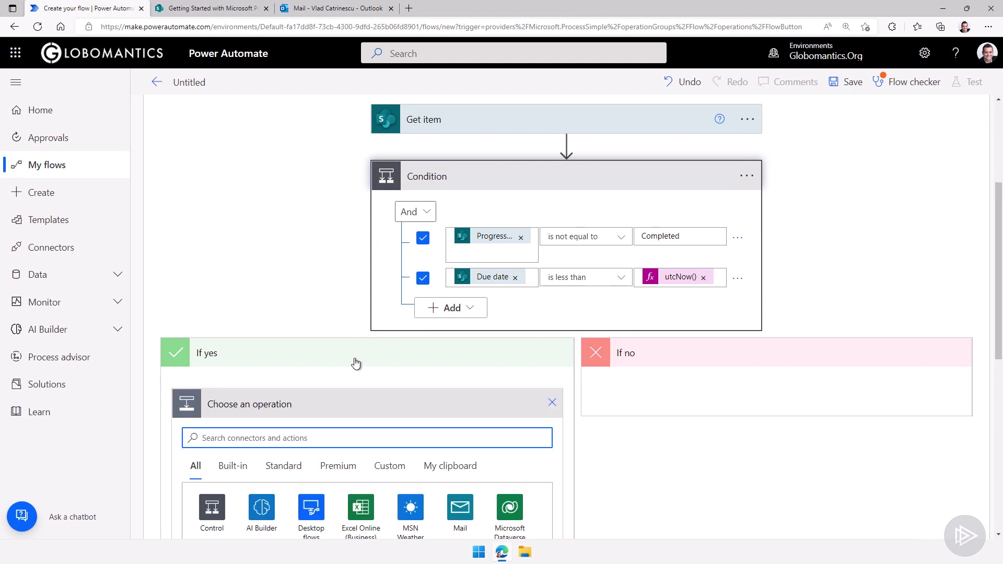
type("send email")
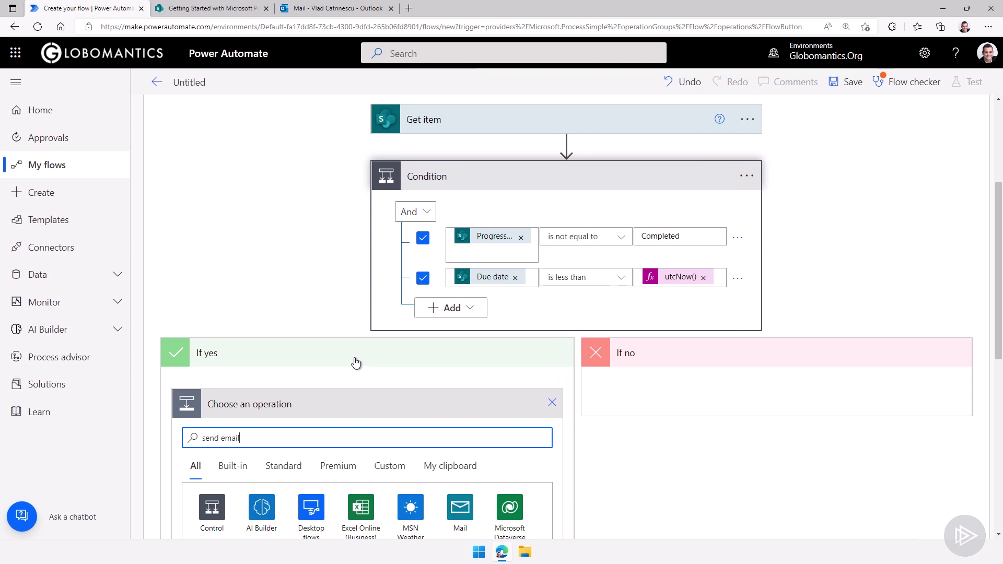
scroll(261, 380, "down", 2)
scroll(344, 385, "down", 2)
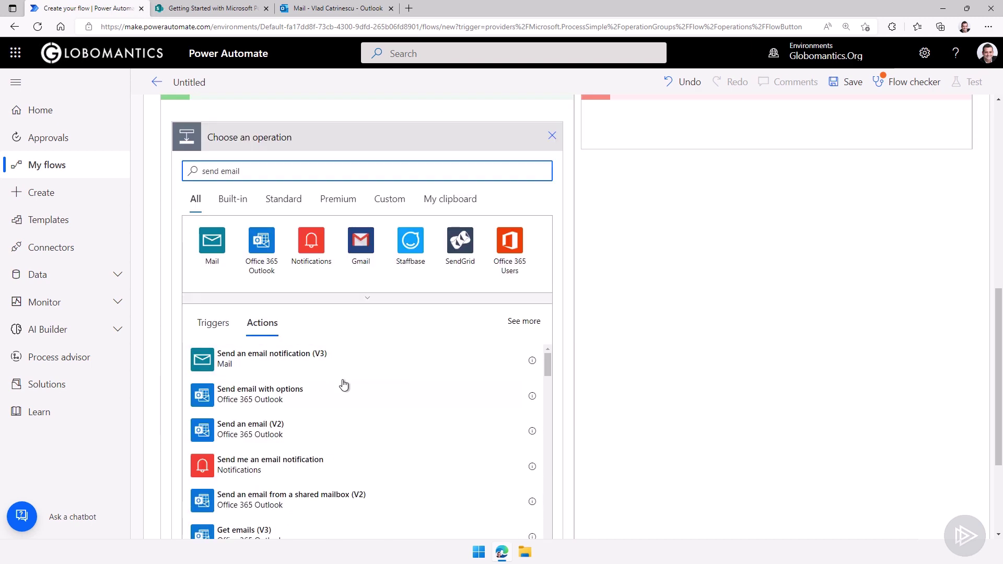
left_click(260, 436)
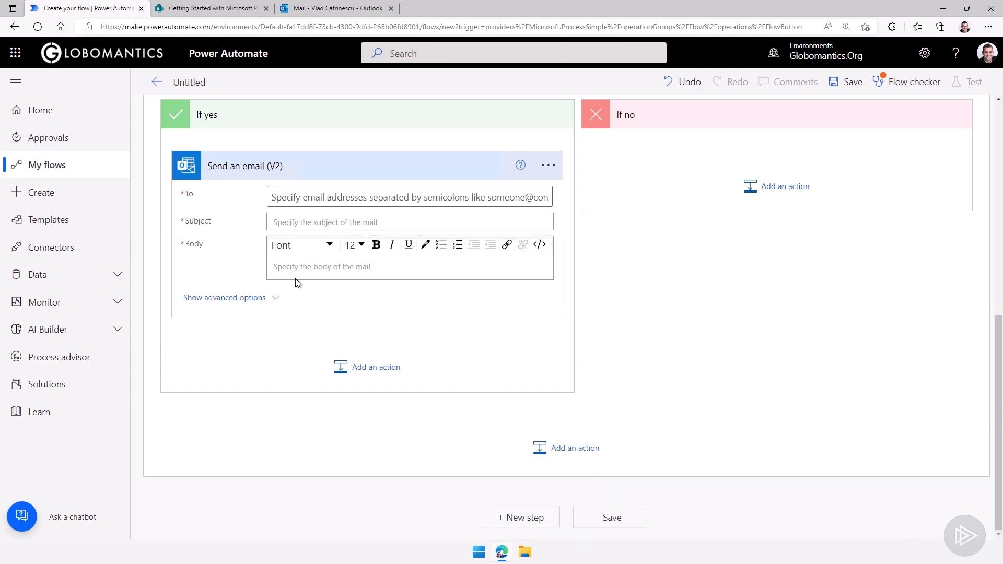
Address the email to Assigned to Email from Get item and set its subject to "Your task is late!".
left_click(409, 196)
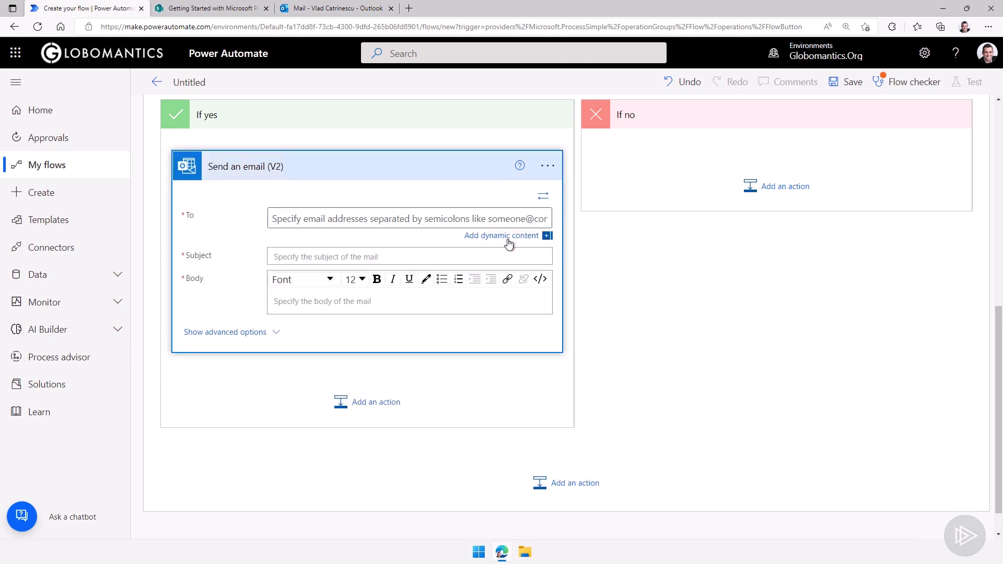
left_click(504, 232)
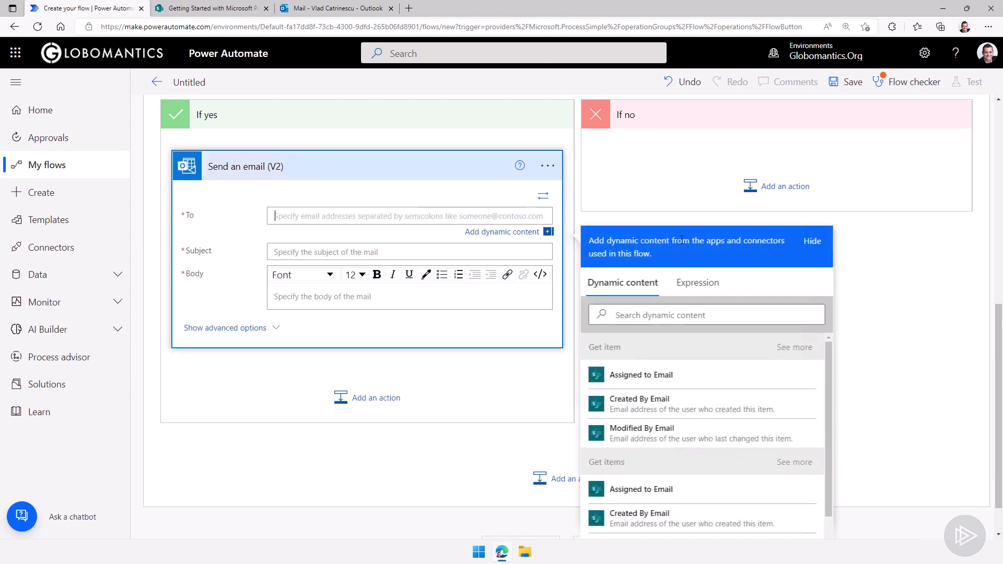
left_click(631, 383)
left_click(334, 253)
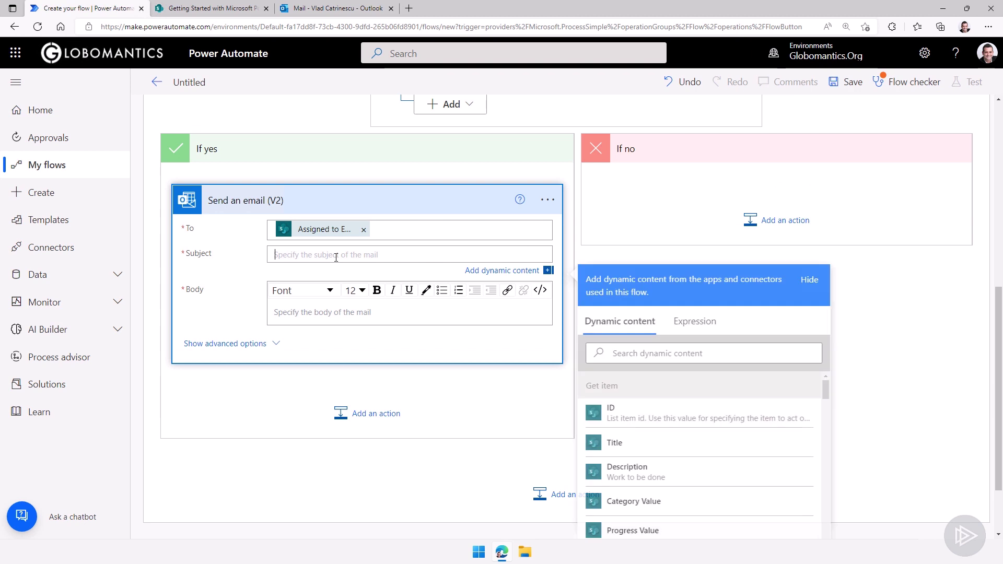
type("Your task i")
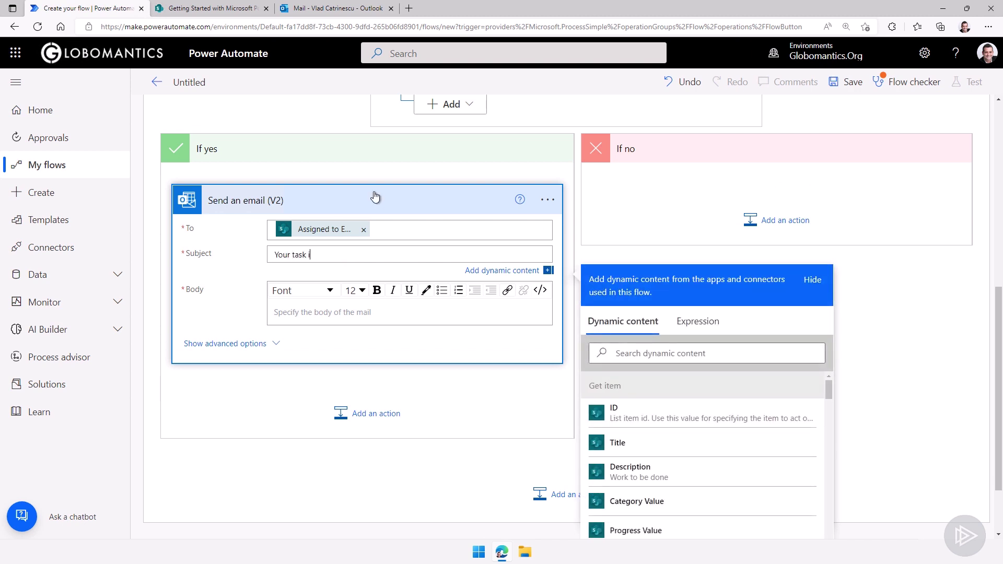
type("s late!")
Insert the dynamic Title from Get item as the email body.
left_click(358, 312)
left_click(622, 476)
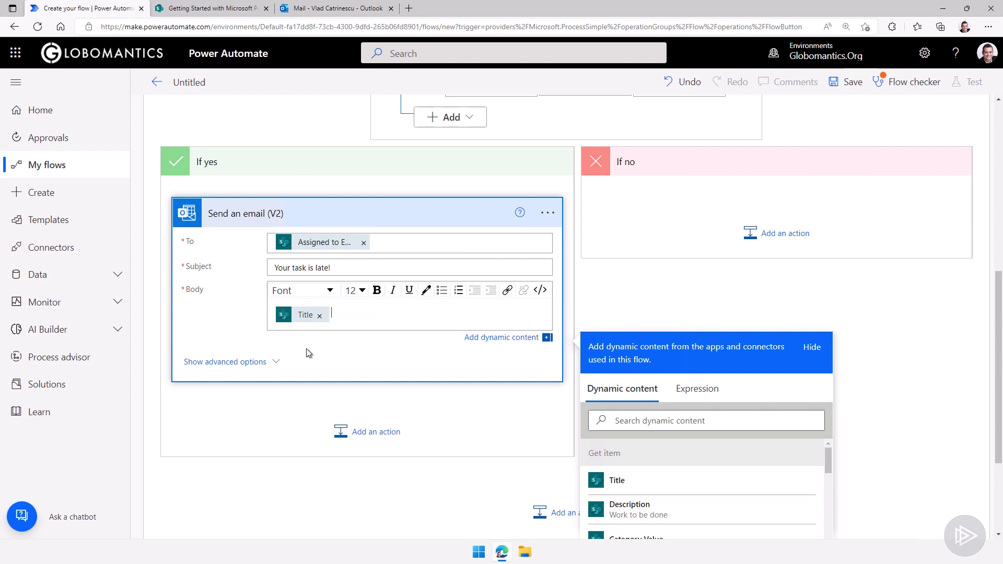
left_click(699, 322)
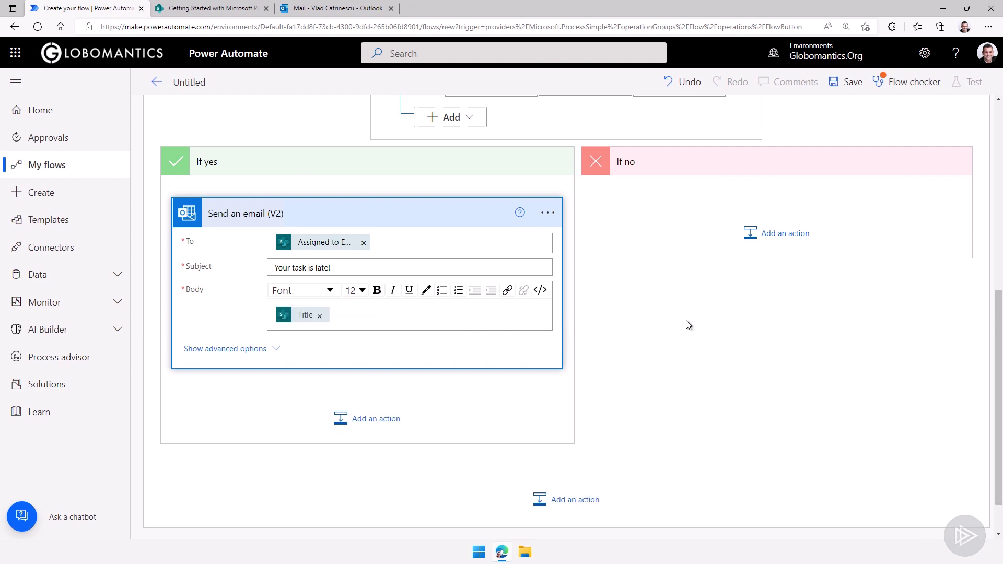
Save the flow and check its name.
scroll(687, 328, "up", 3)
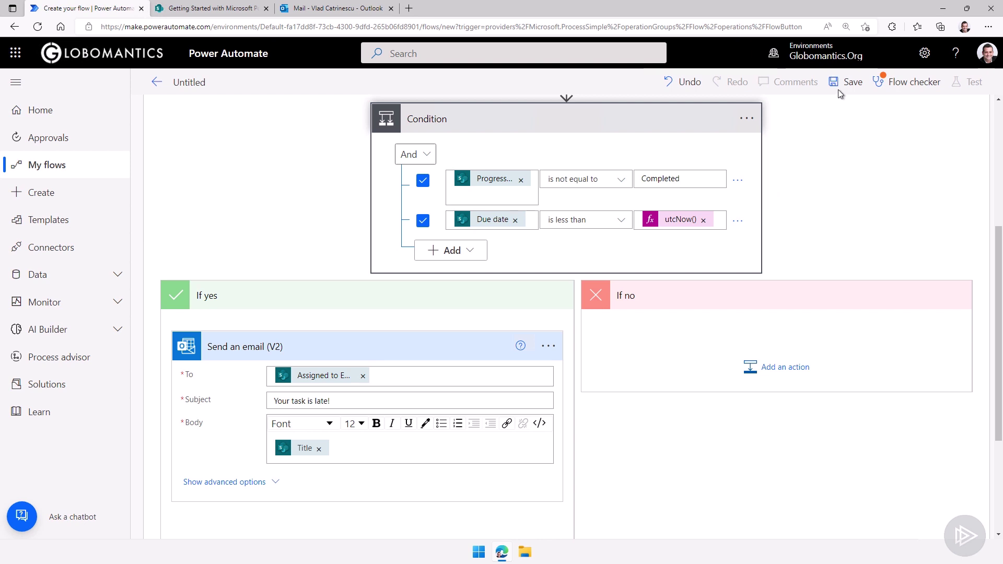
left_click(840, 81)
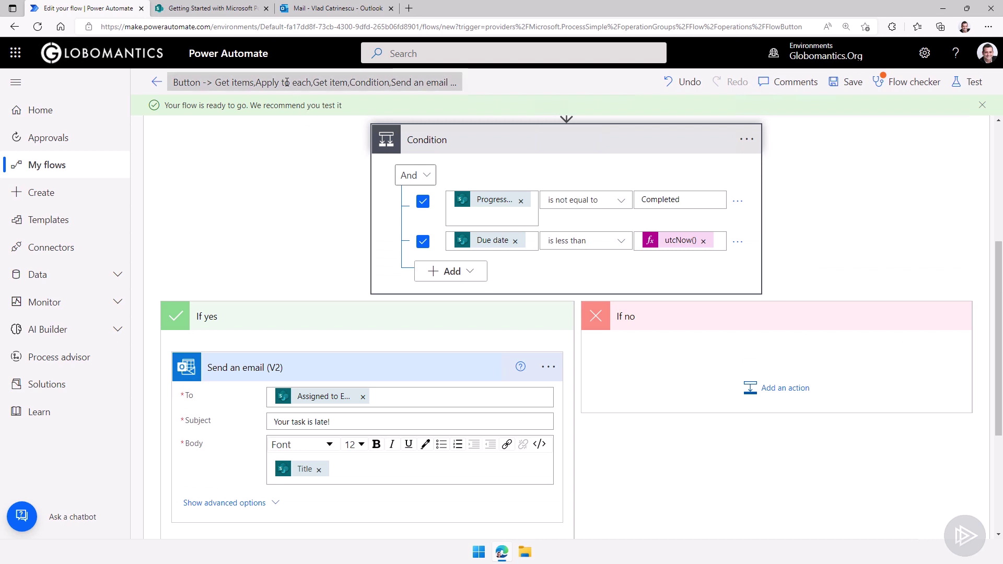
left_click(287, 82)
left_click(230, 110)
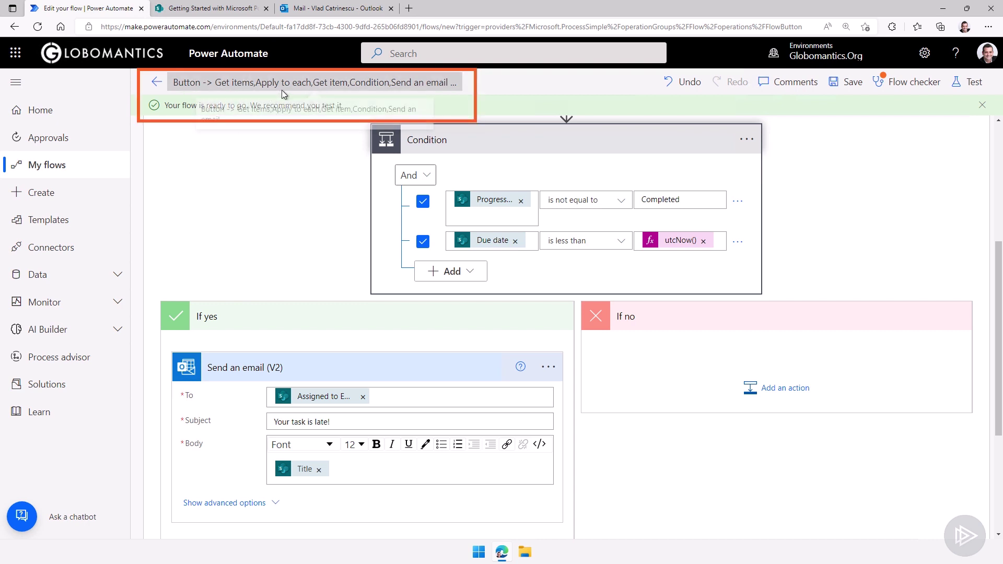
Rename the flow as "Reminder for Overdue Tasks!" and save it.
scroll(450, 235, "up", 1)
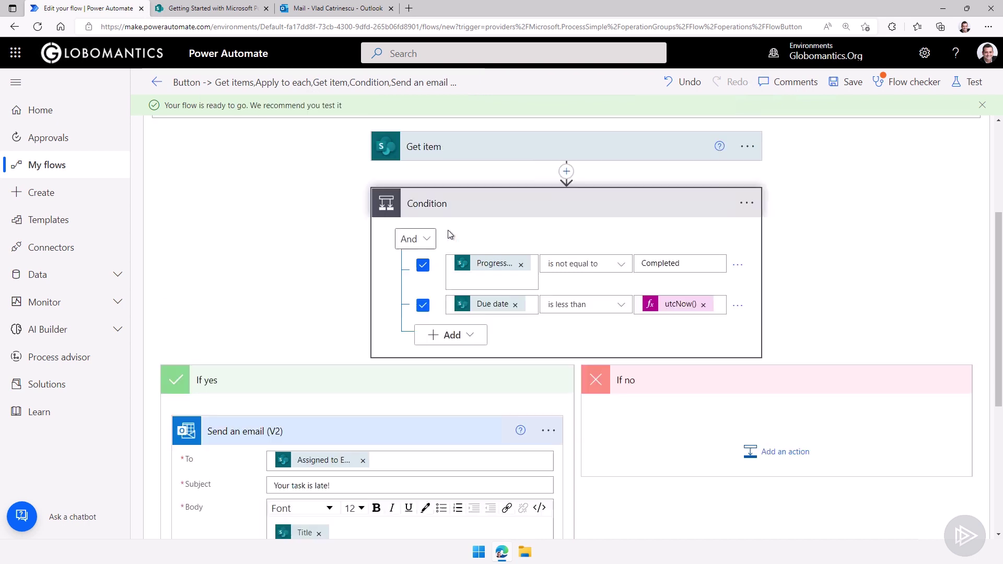
scroll(451, 234, "up", 3)
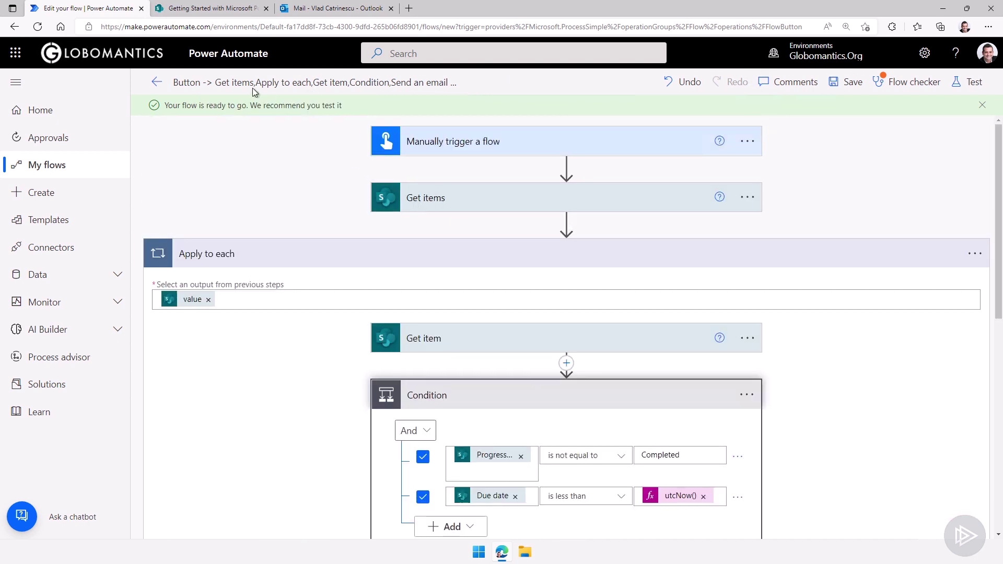
left_click(222, 84)
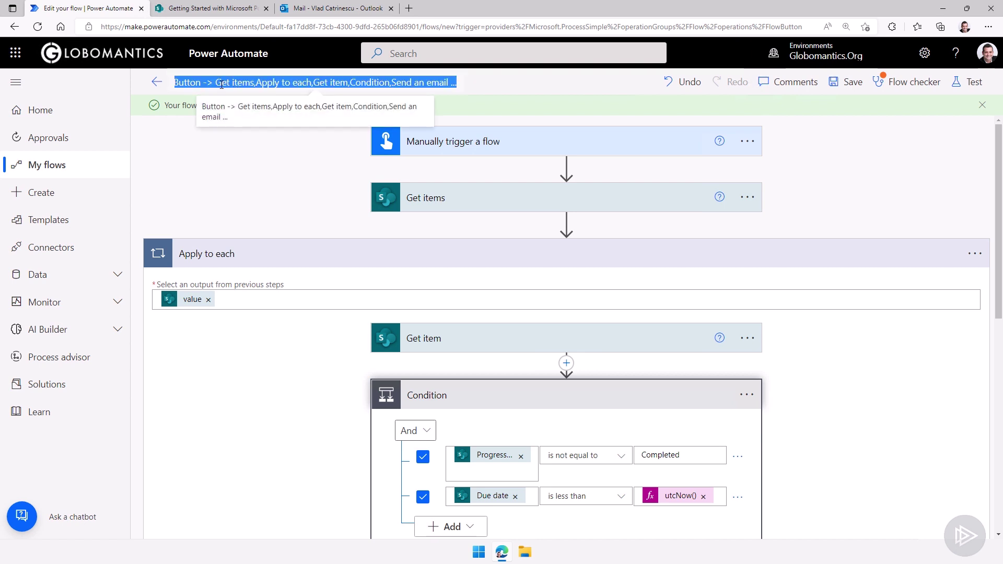
type("Reminder for Overdue Tasks!")
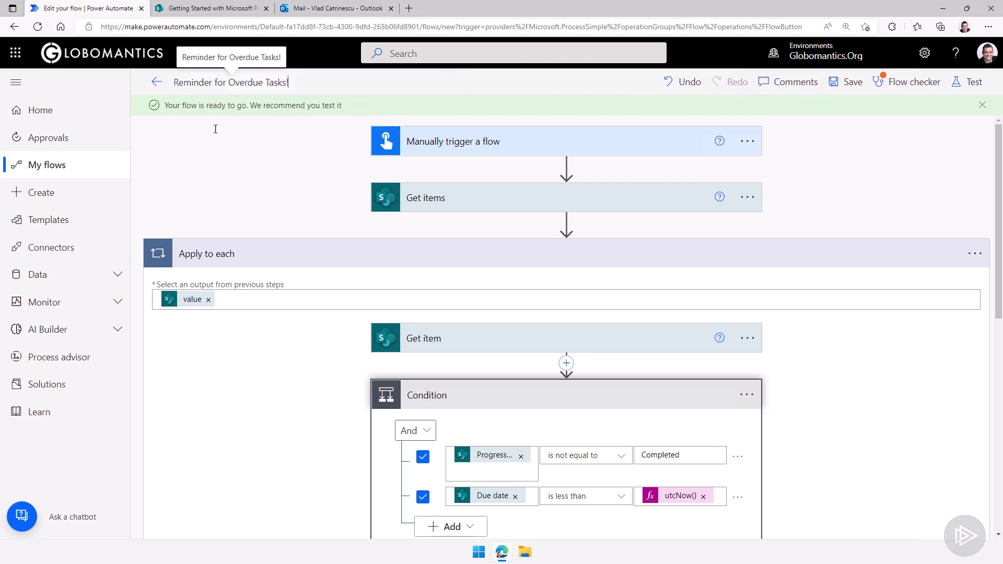
left_click(825, 121)
left_click(846, 82)
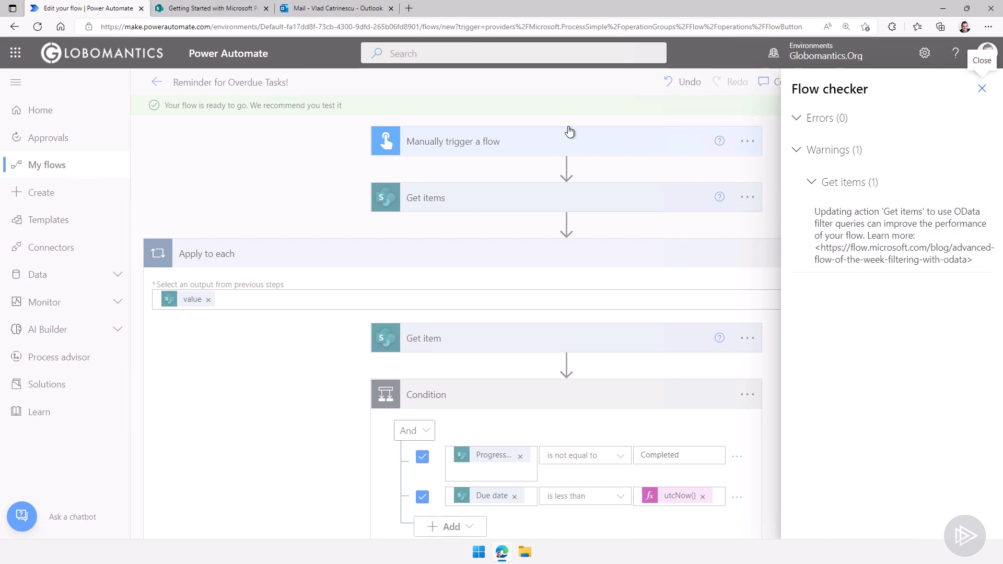
Close the Flow checker results and return to the flow's details page.
left_click(202, 15)
left_click(97, 10)
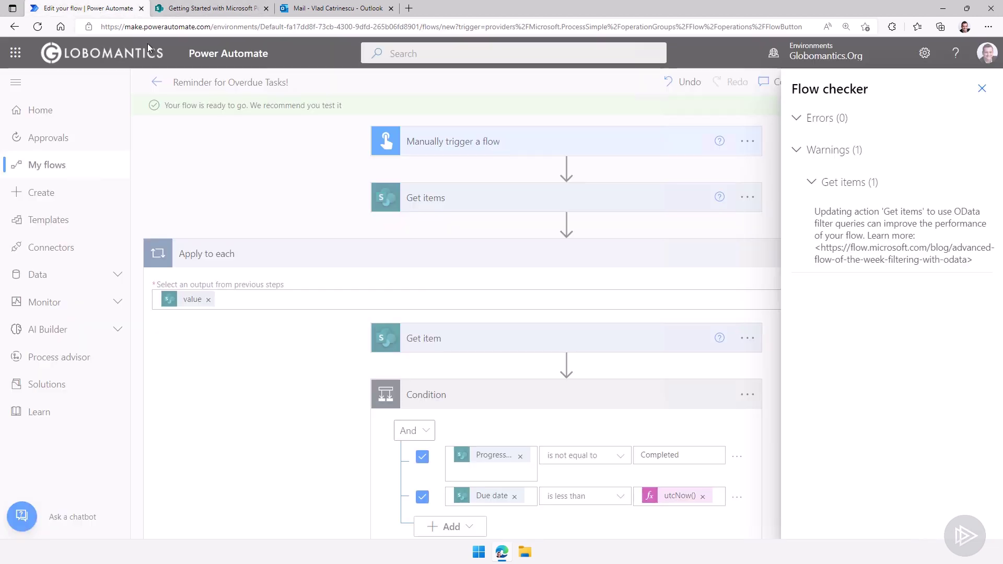
left_click(981, 88)
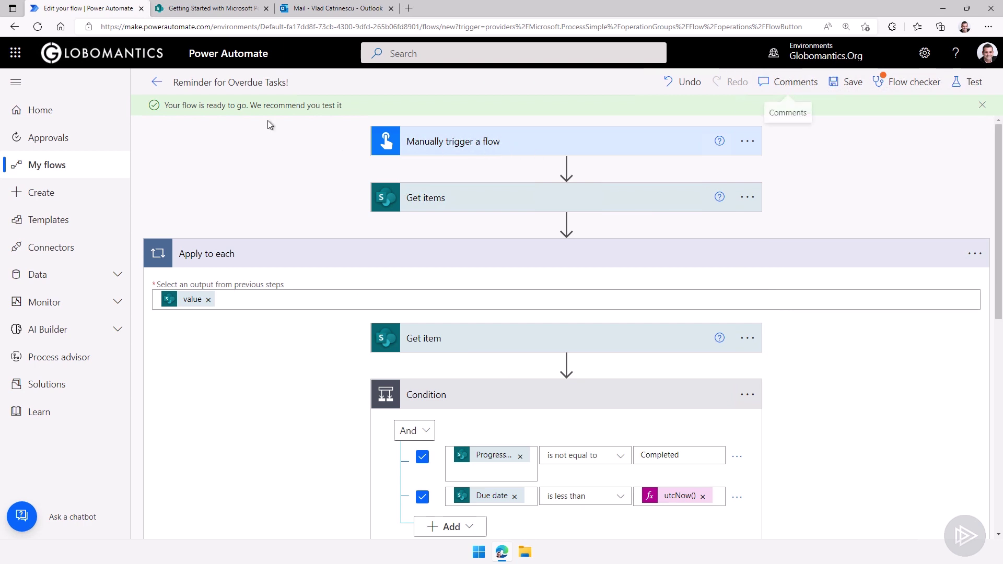
left_click(156, 83)
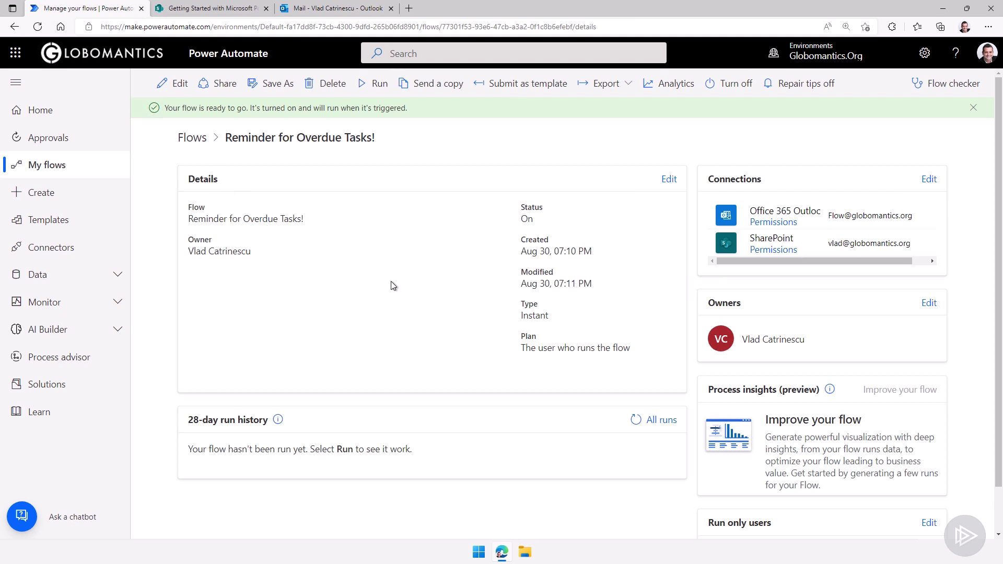
Run the flow manually using its SharePoint and Office 365 Outlook connections.
left_click(373, 85)
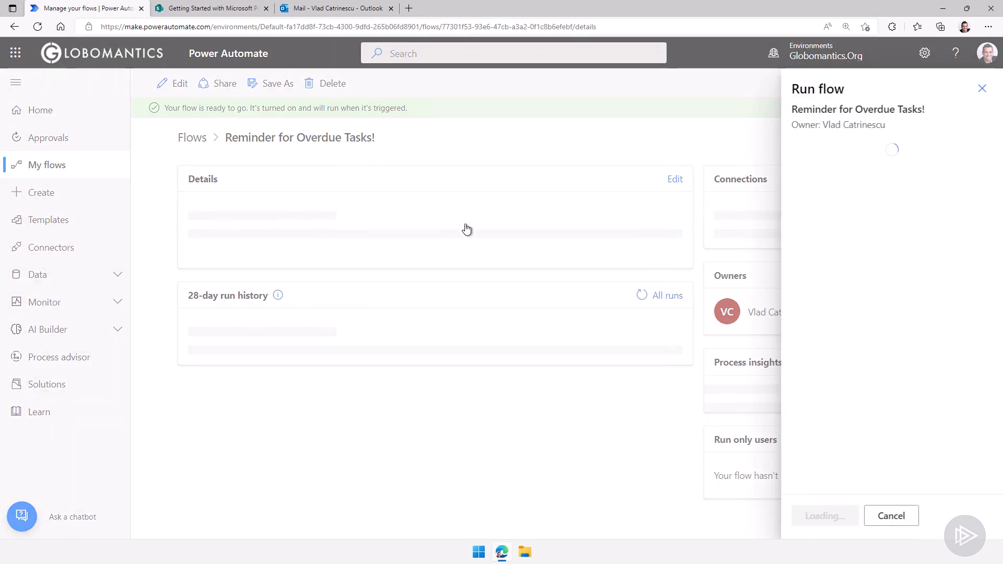
left_click(835, 516)
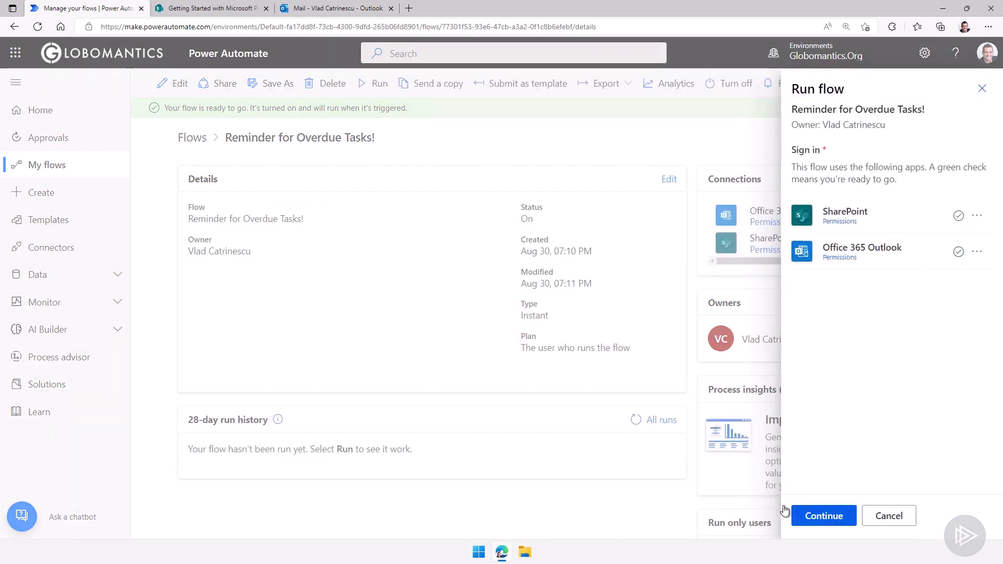
left_click(823, 516)
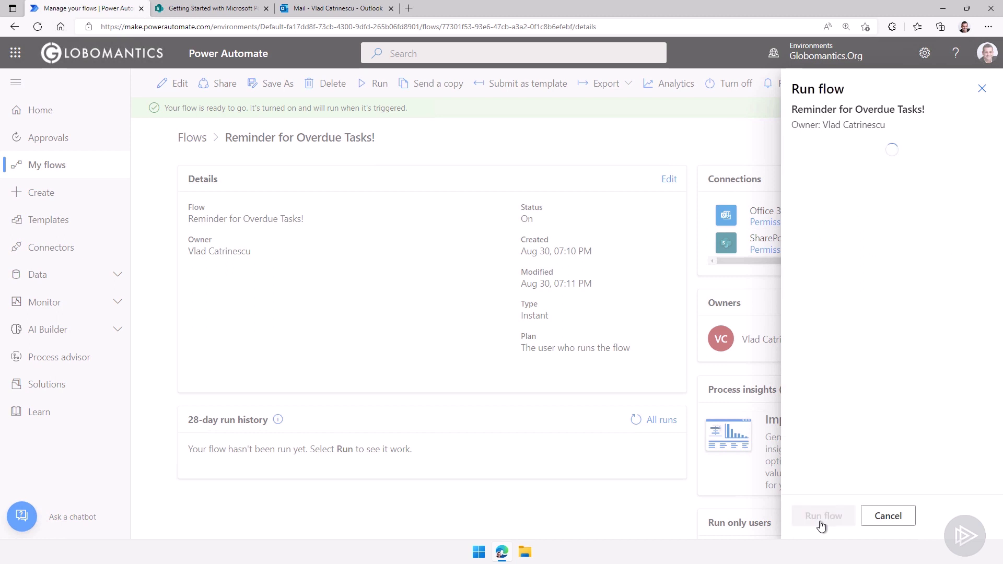
Switch to the SharePoint Work progress tracker list and review each item's progress, due date and assignee.
left_click(215, 9)
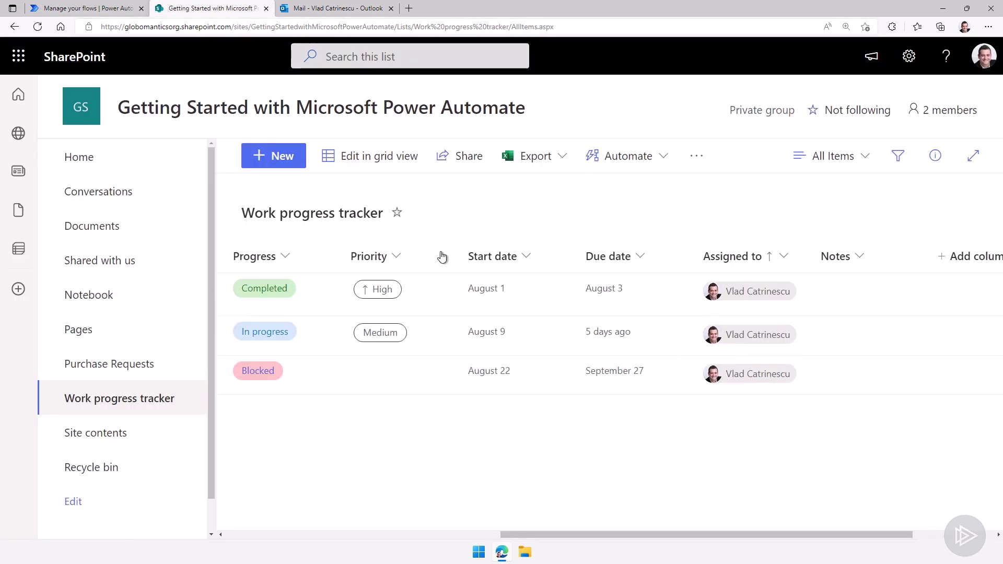
left_click_drag(560, 534, 301, 510)
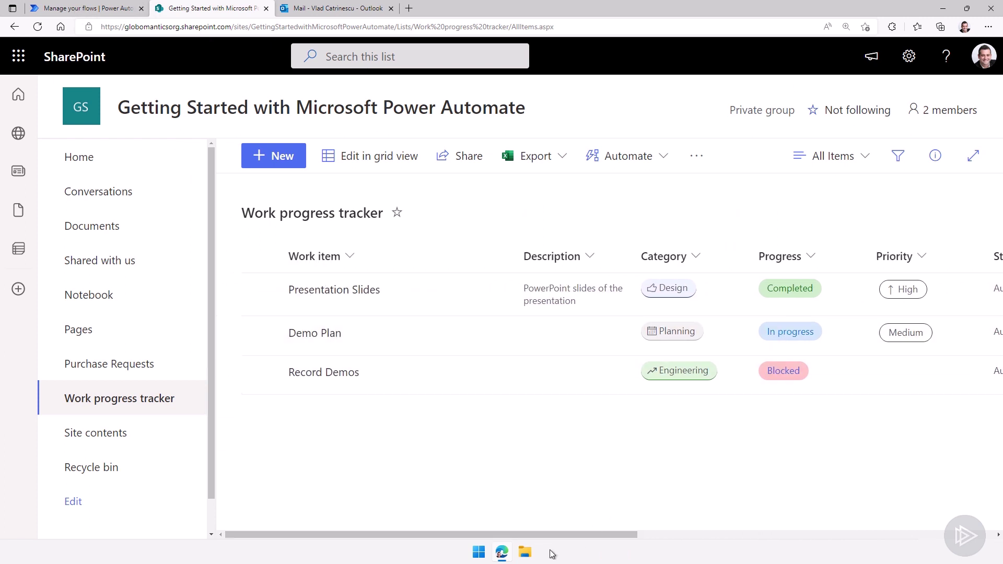
left_click_drag(558, 532, 751, 492)
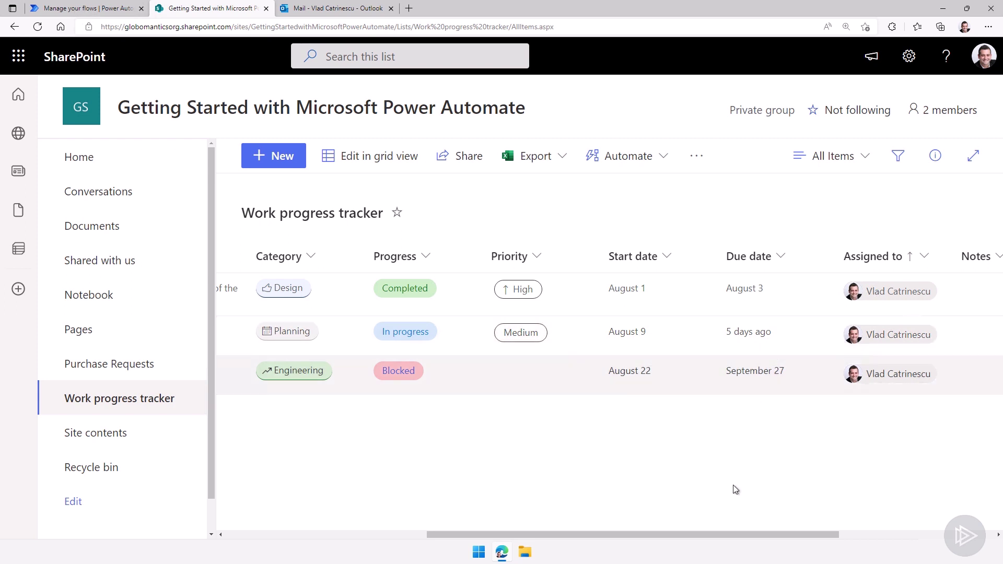
left_click_drag(684, 532, 483, 522)
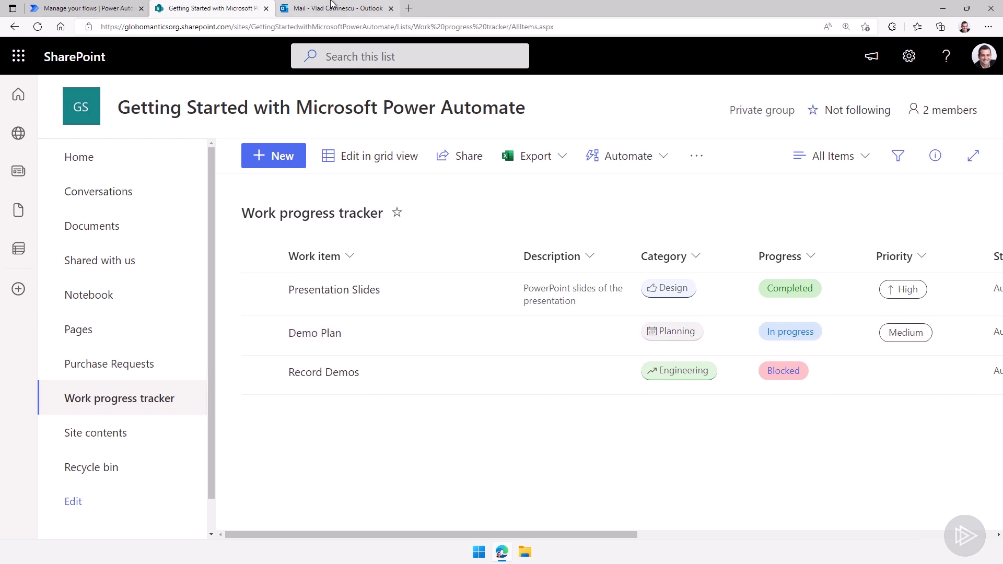
Check the Outlook inbox for the reminder and open the "Your task is late!" email.
left_click(300, 11)
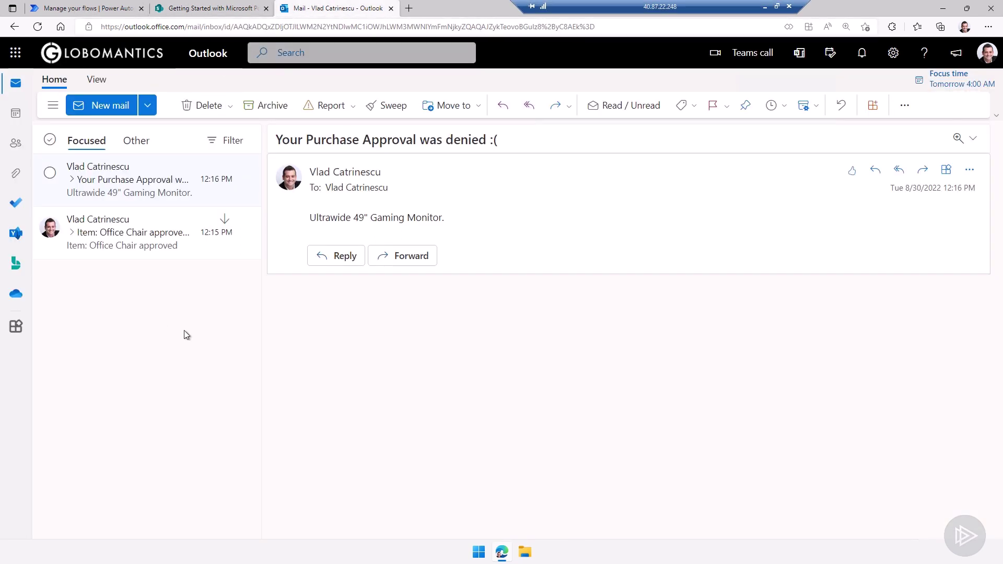
left_click(67, 16)
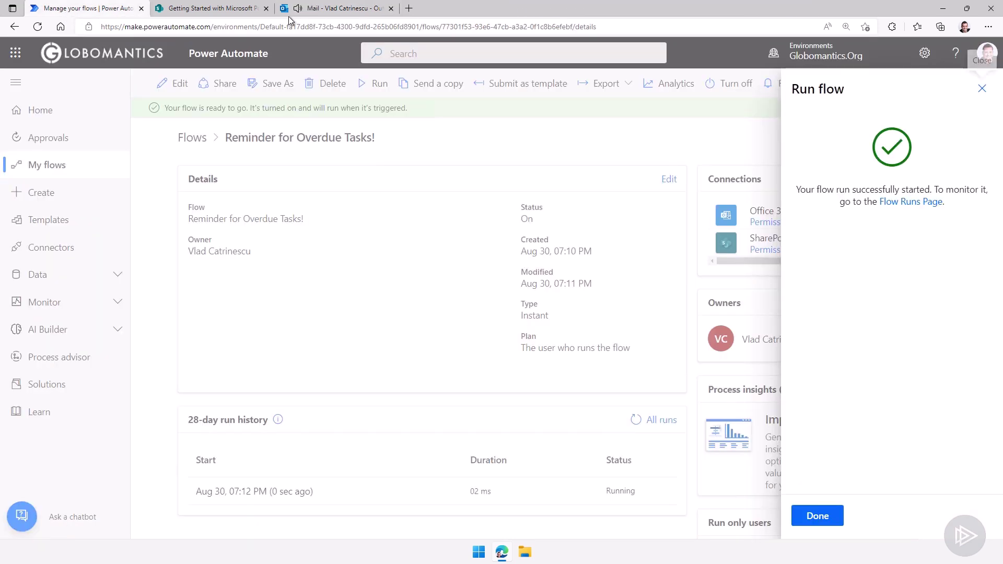
left_click(325, 8)
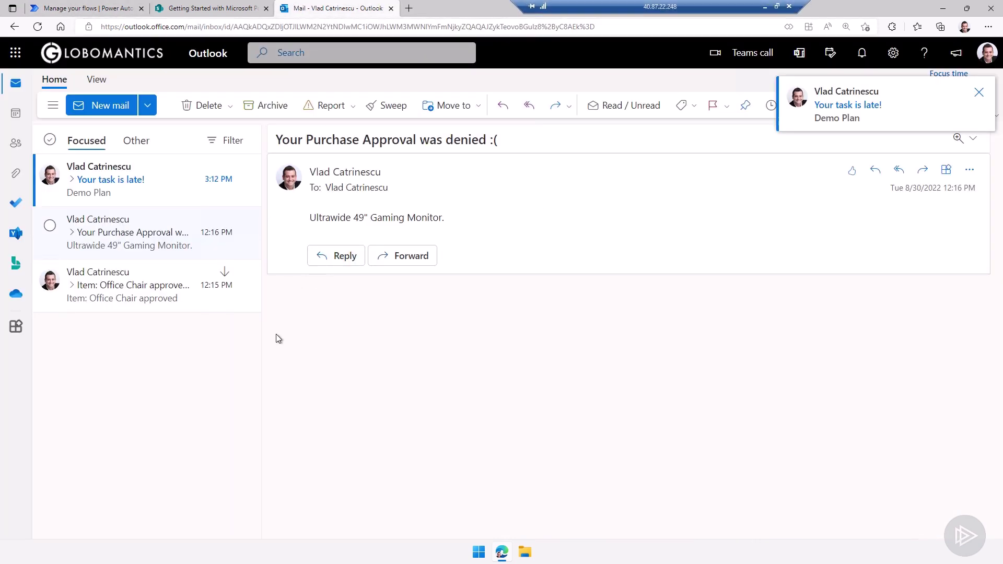
left_click(121, 176)
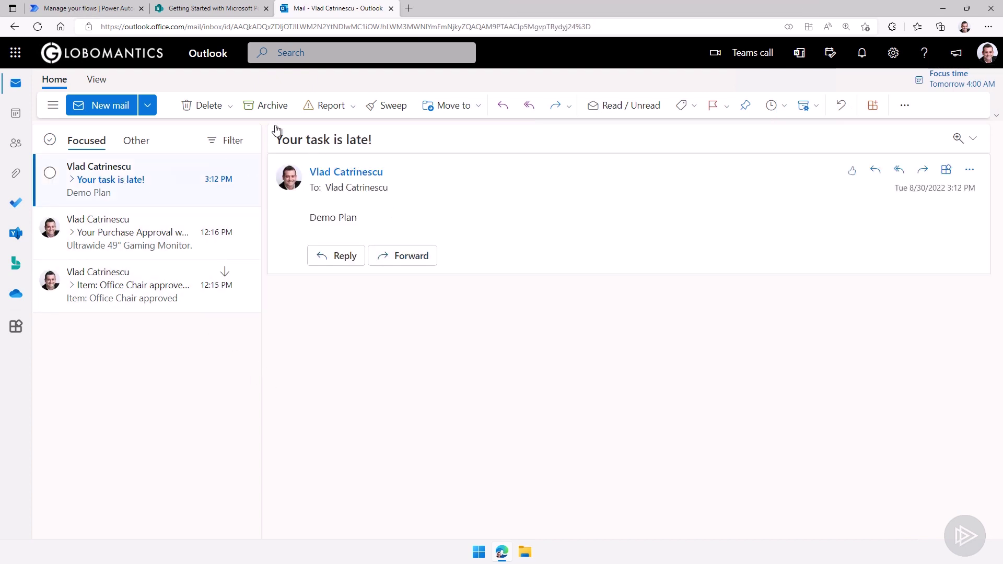
Return to Power Automate, refresh the flow's 28-day run history and reopen the flow for editing.
left_click(103, 9)
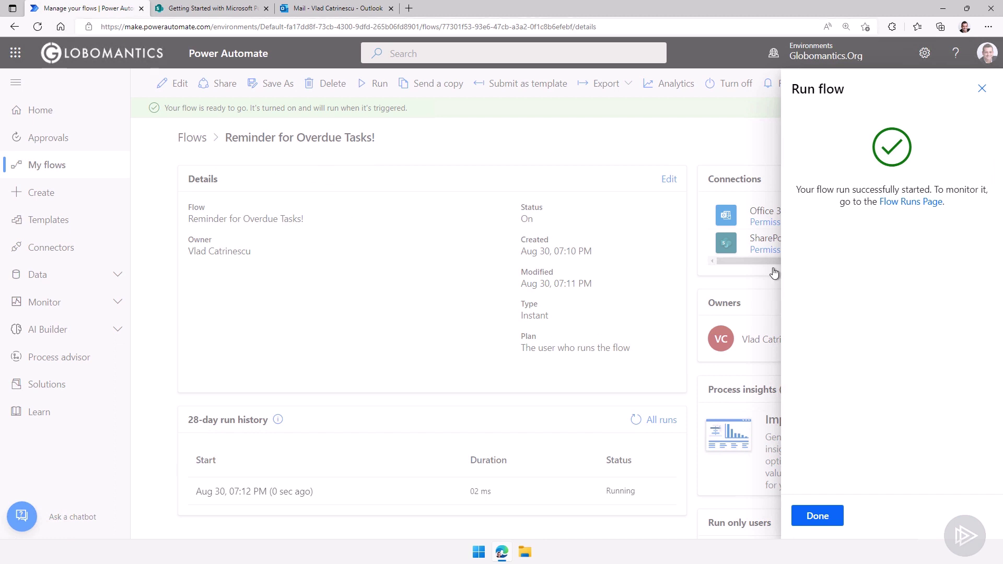
left_click(982, 88)
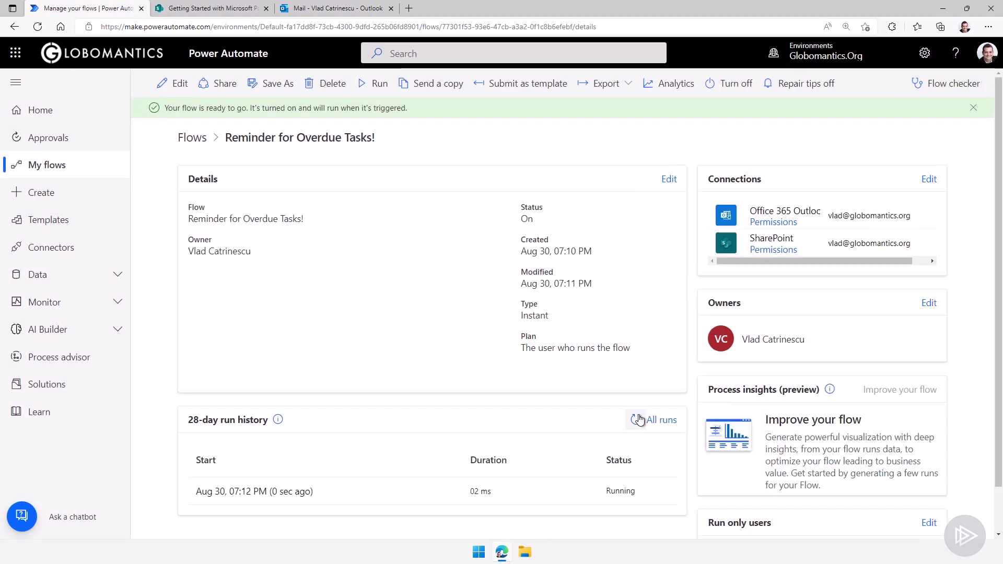
left_click(636, 419)
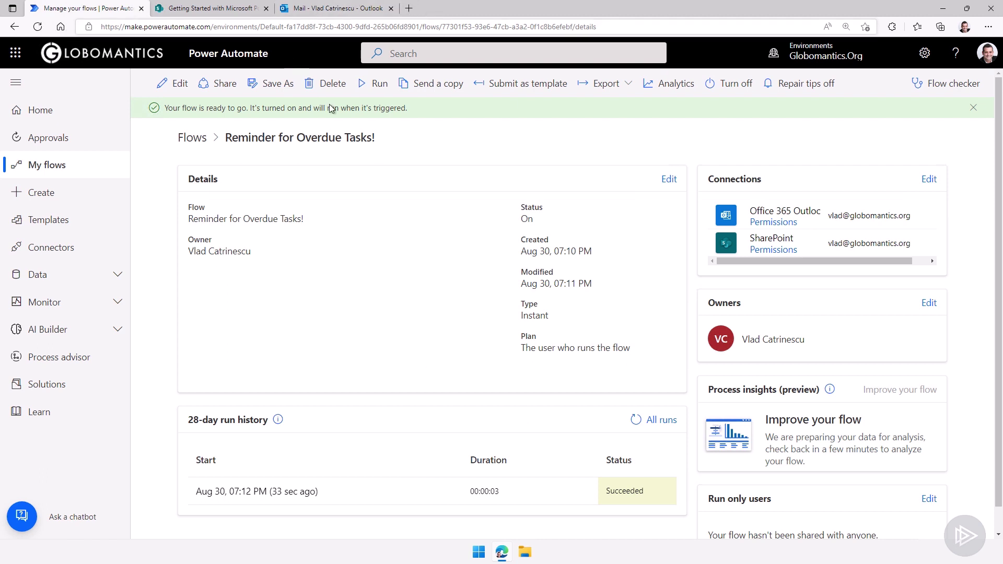
left_click(172, 83)
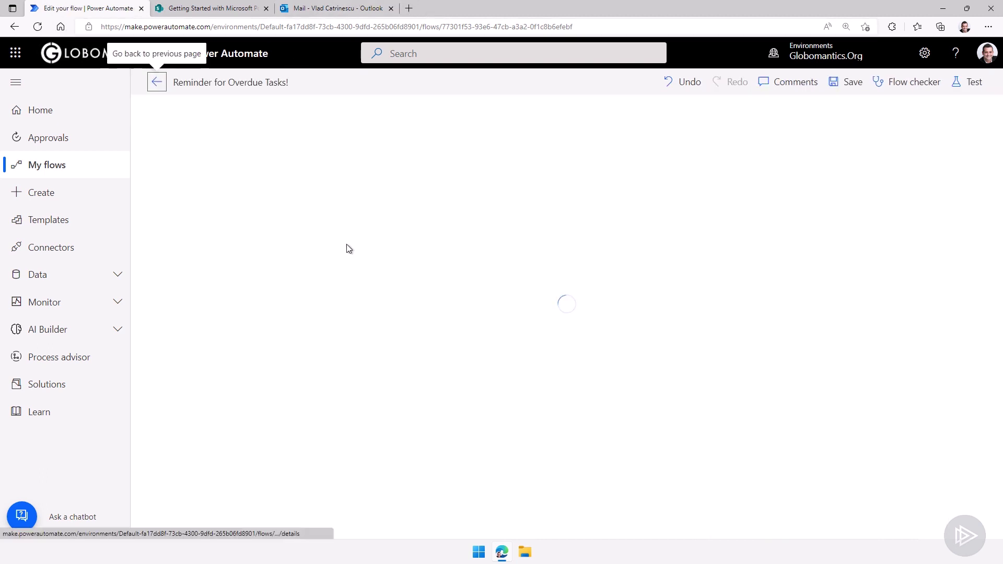